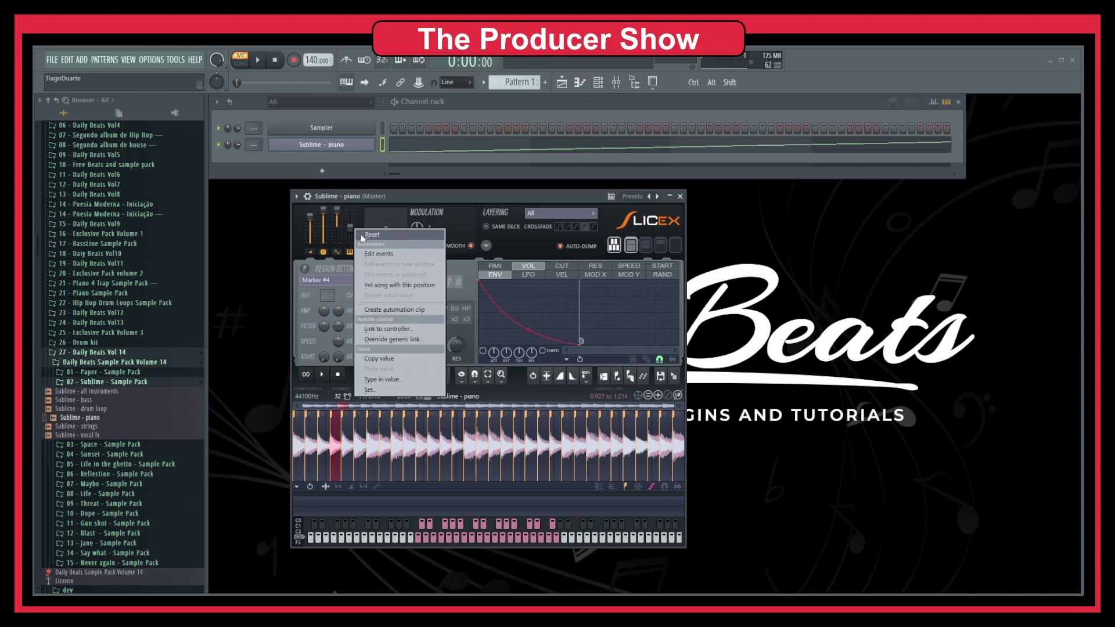
Step: Clone the Sublime - piano channel and open the clone's Slicex window
key(Escape)
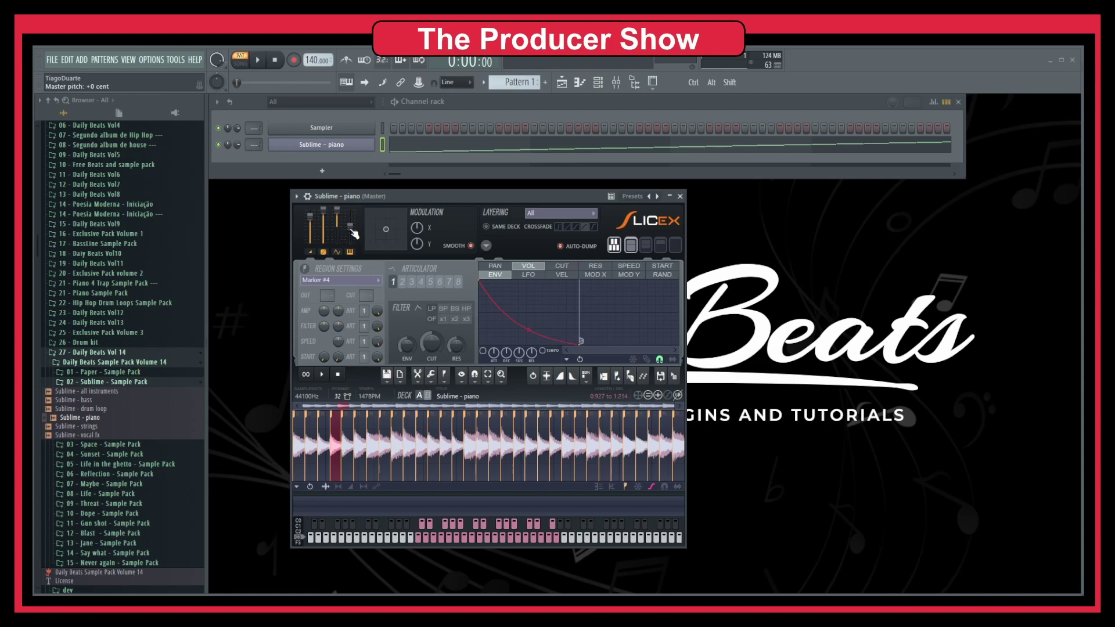
drag(440, 194, 476, 205)
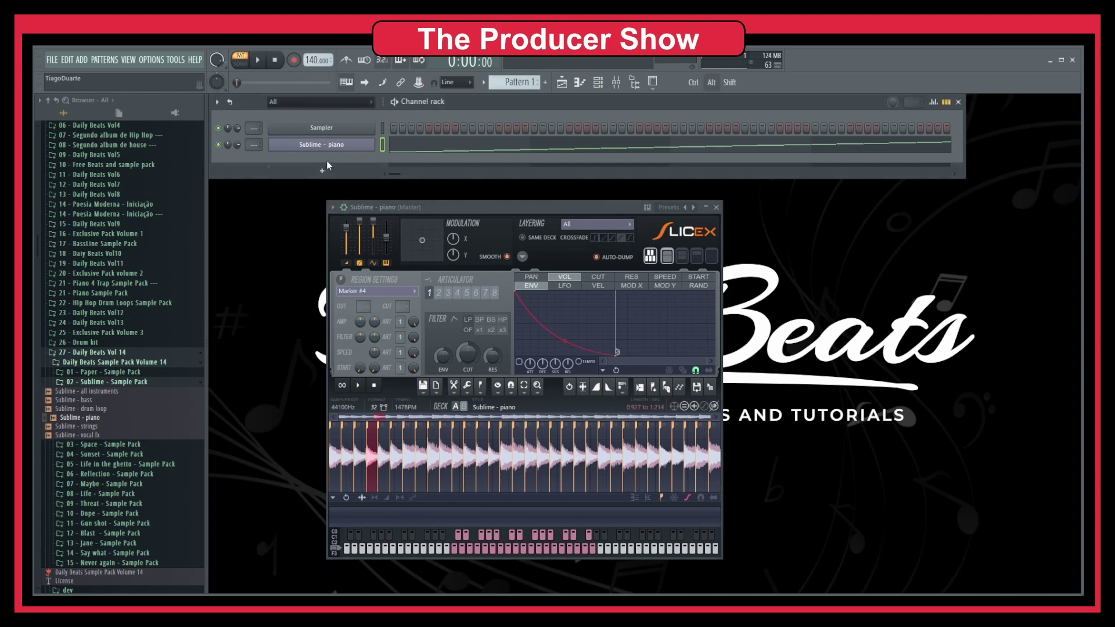
key(alt+c)
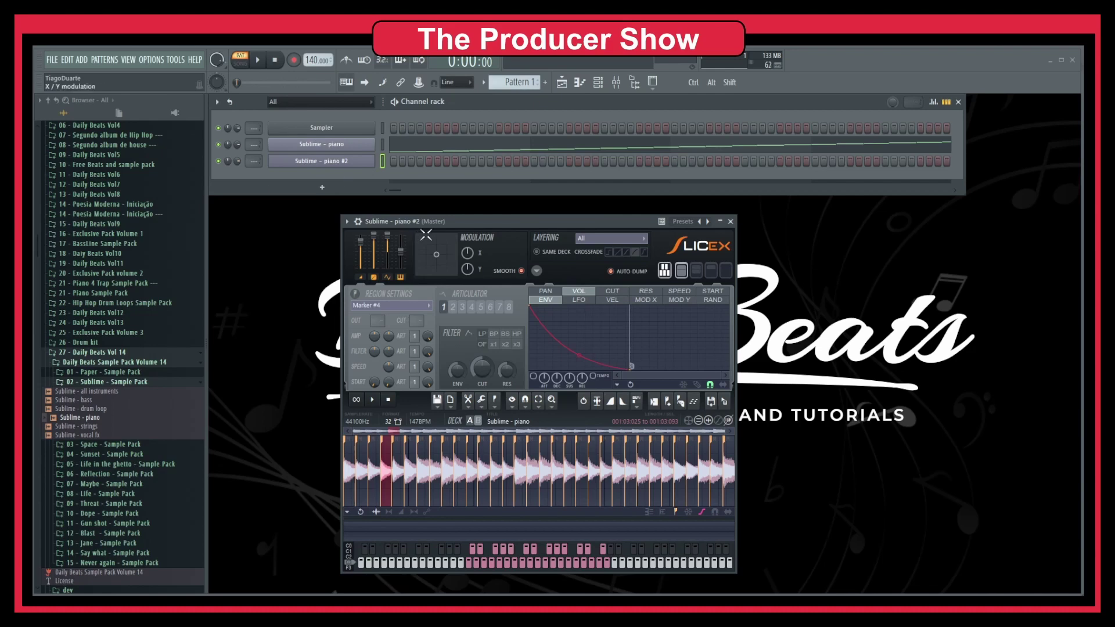
click(327, 151)
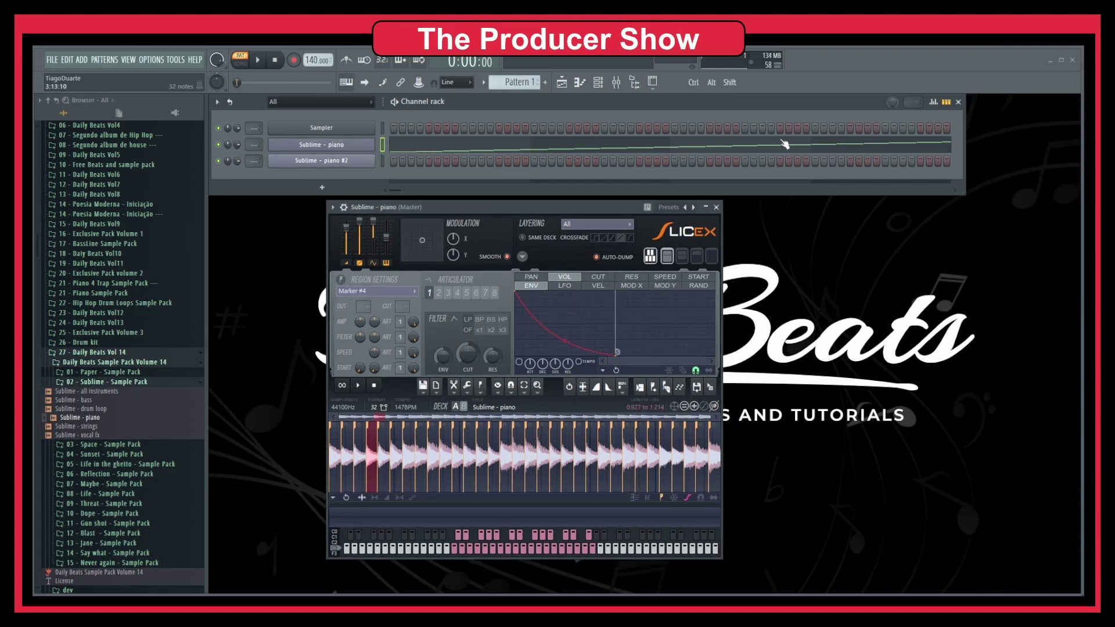
click(331, 162)
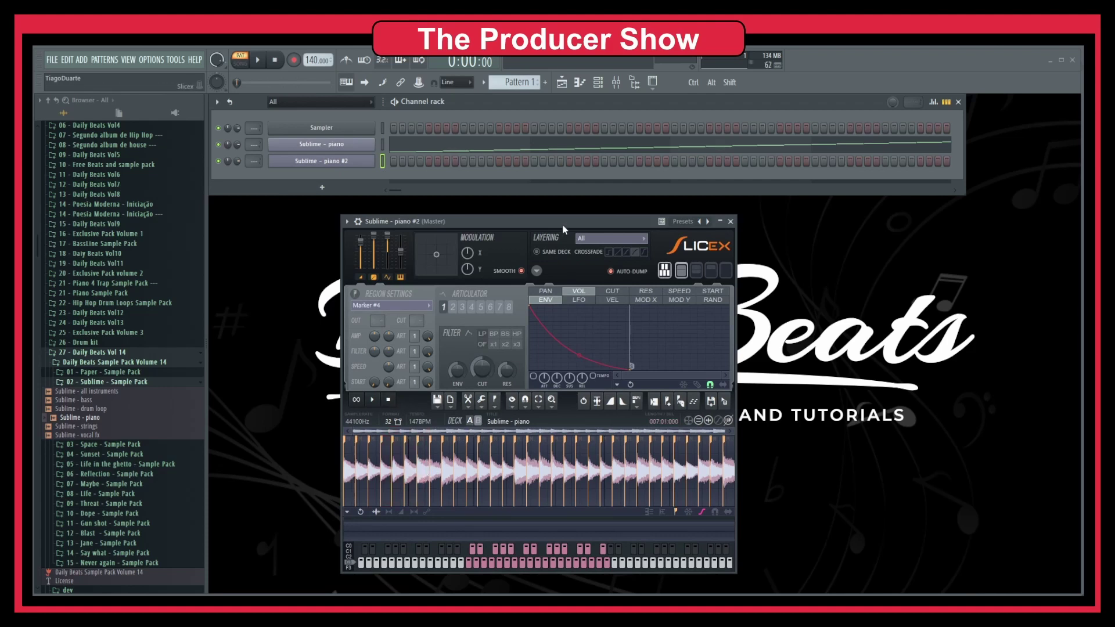
Step: Run Detect pitch regions on the piano sample in the cloned channel's Slicex
drag(563, 223, 548, 169)
click(469, 347)
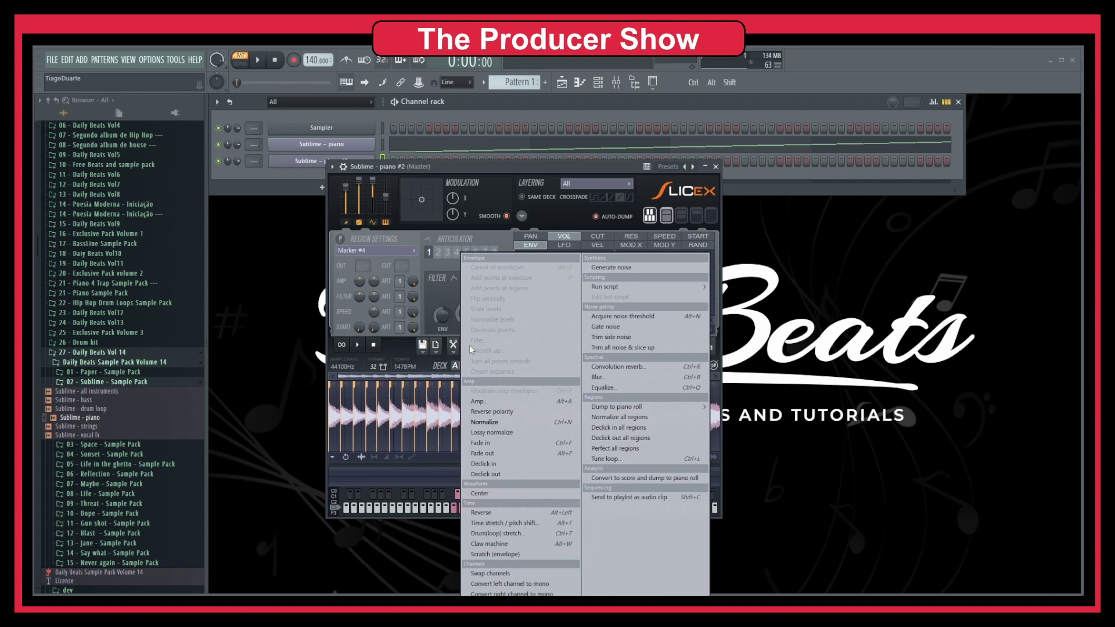
click(469, 346)
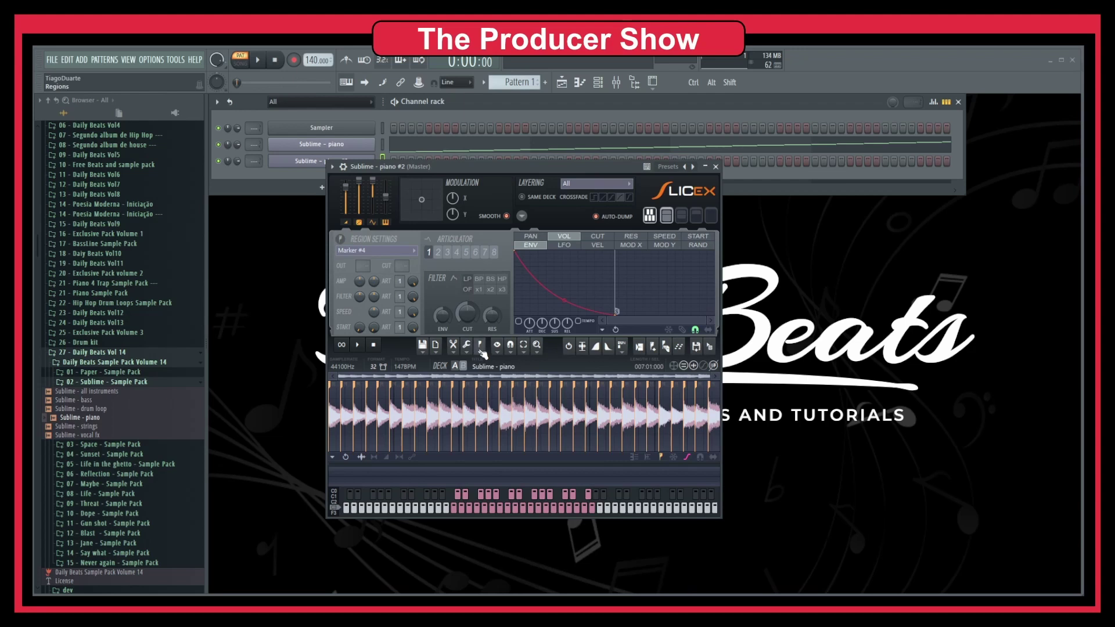
click(481, 349)
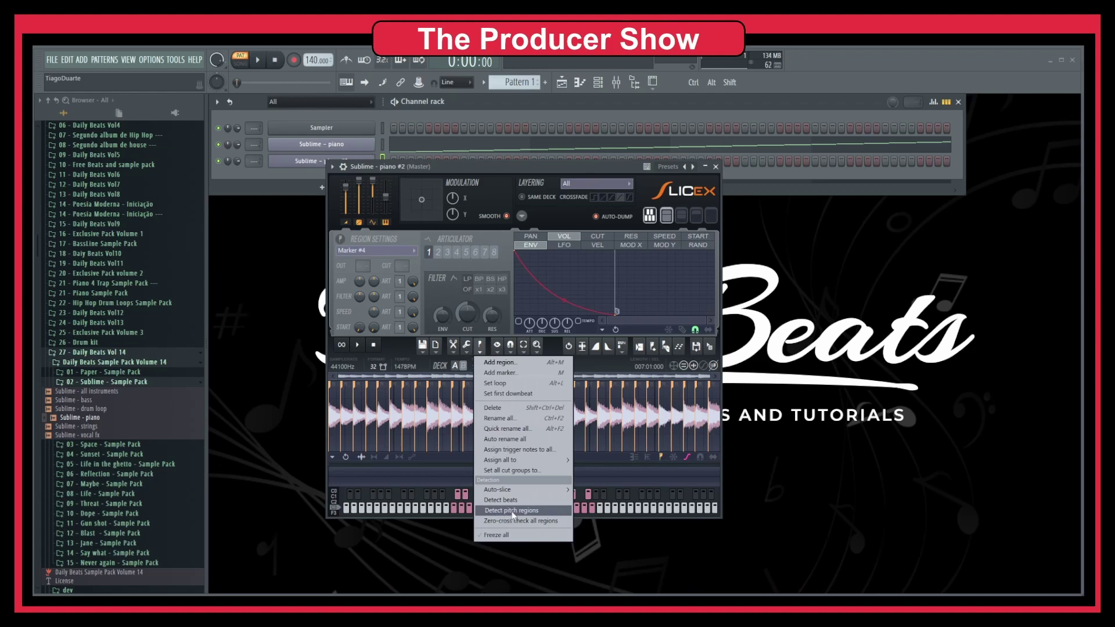
mouse_move(513, 490)
click(602, 500)
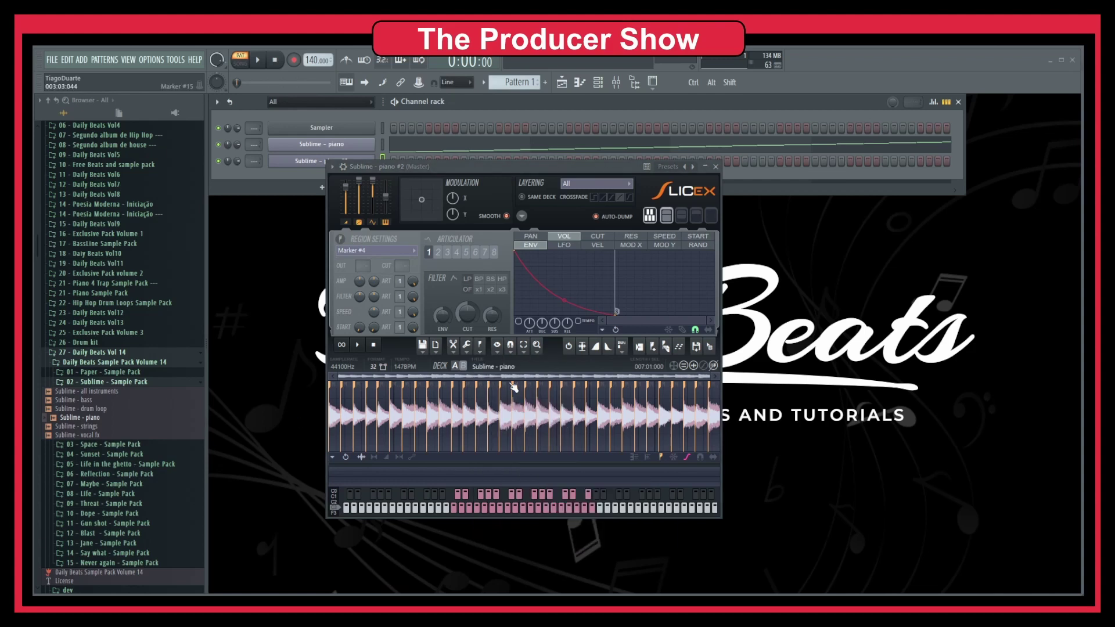
click(479, 346)
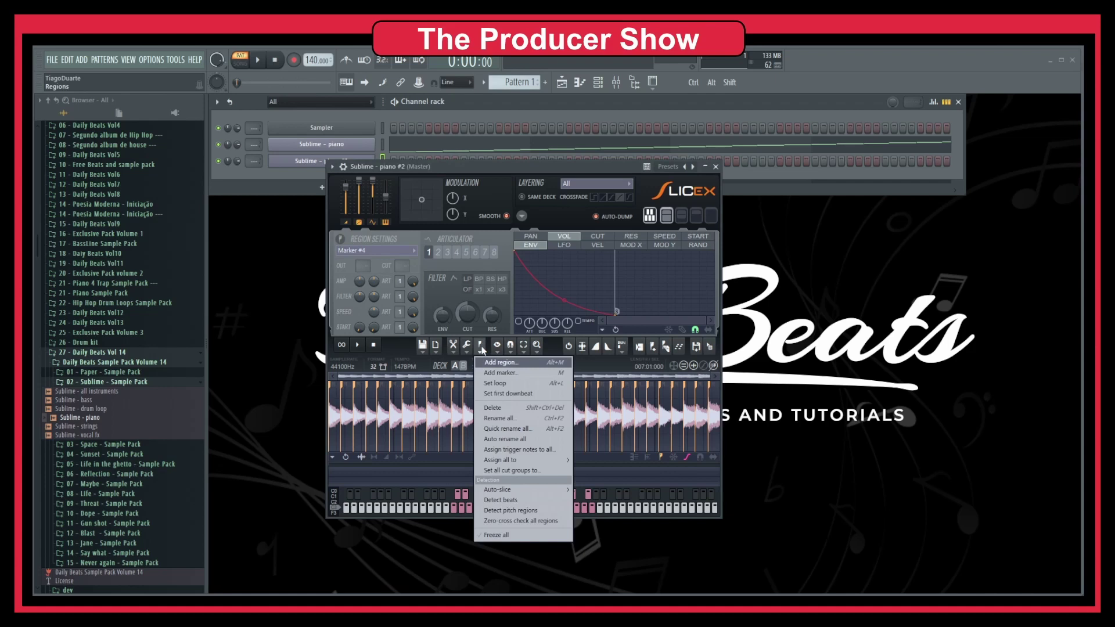
click(526, 512)
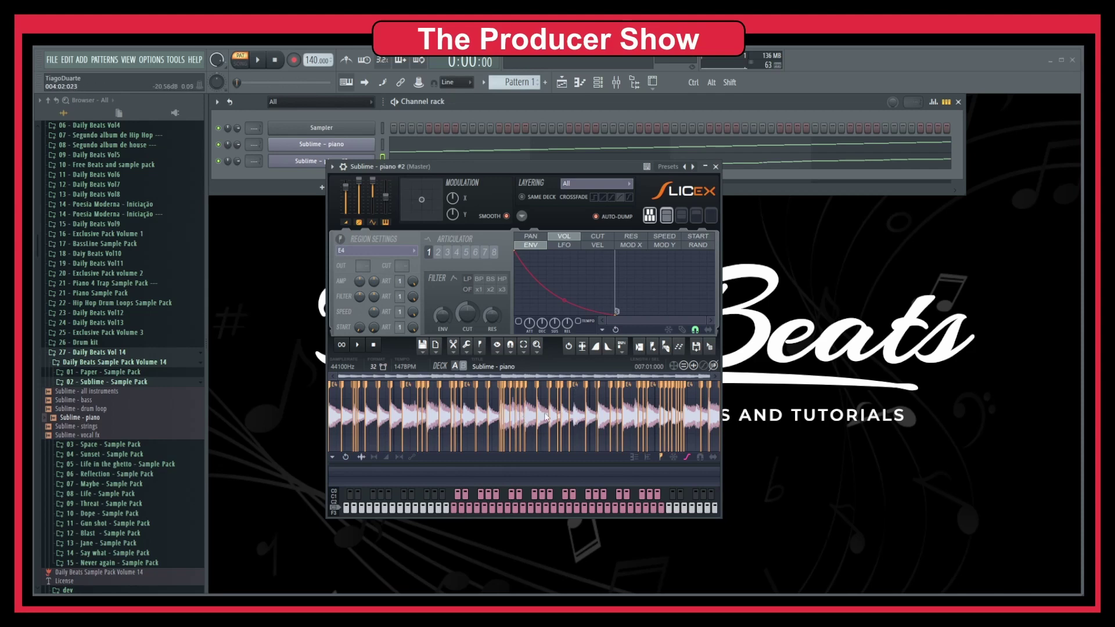
Step: Delete all the notes from the piano roll of the Sublime - piano #2 channel
scroll(349, 404, up, 5)
drag(399, 377, 388, 378)
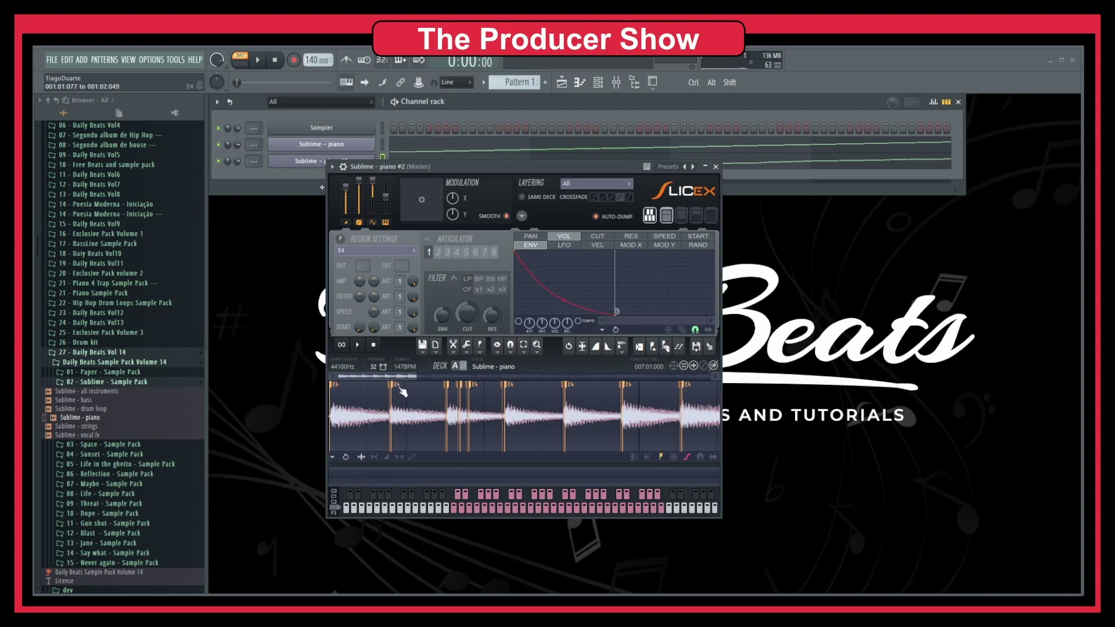
scroll(544, 412, down, 1)
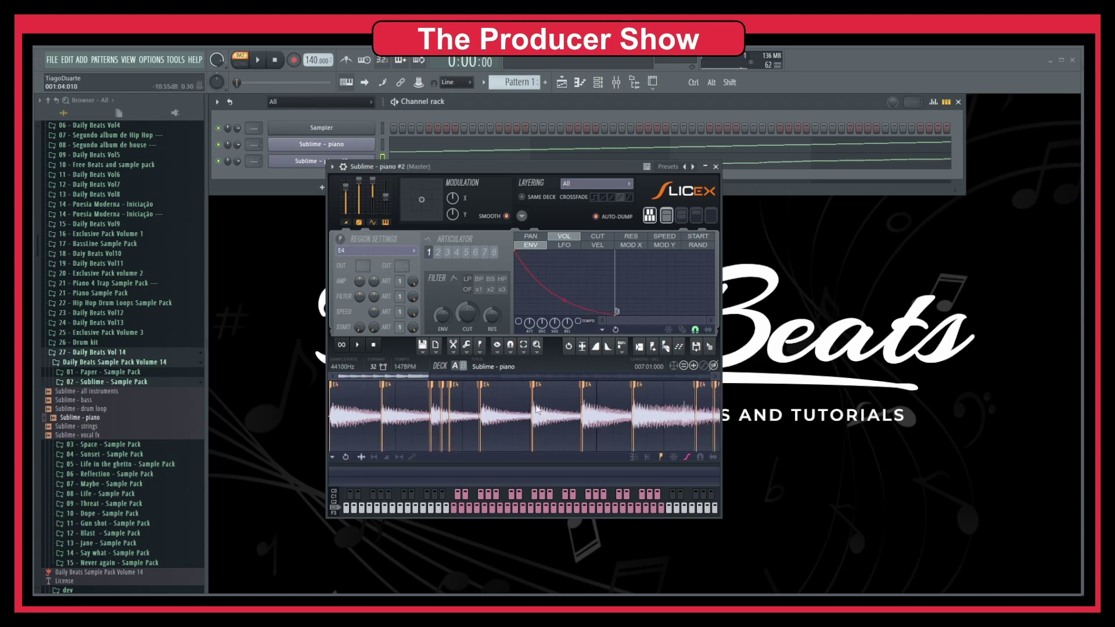
scroll(556, 402, down, 1)
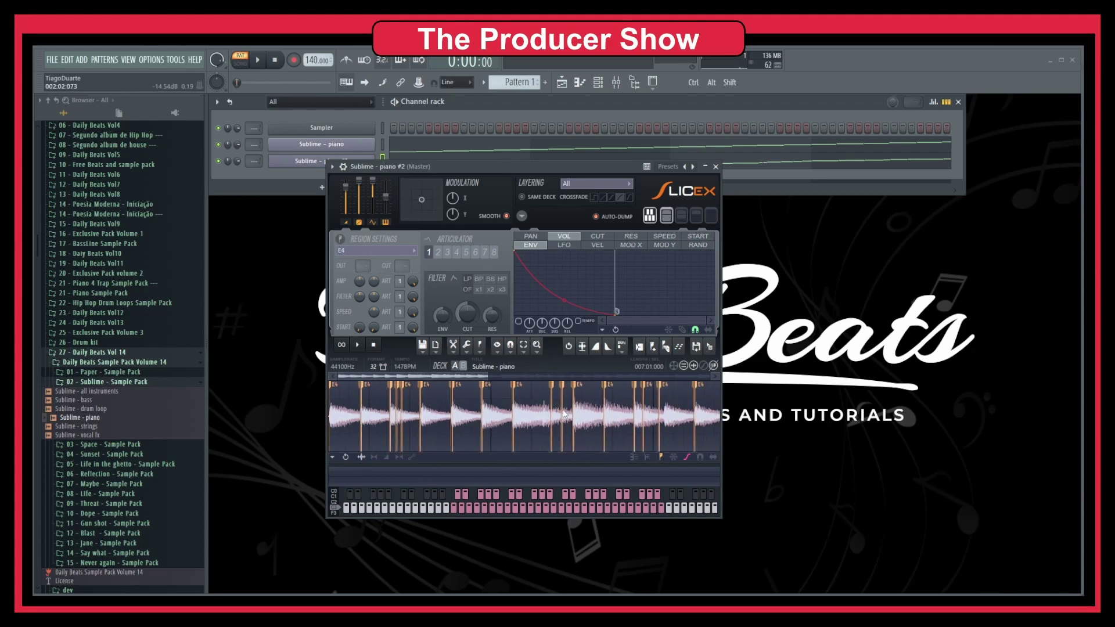
drag(537, 170, 618, 219)
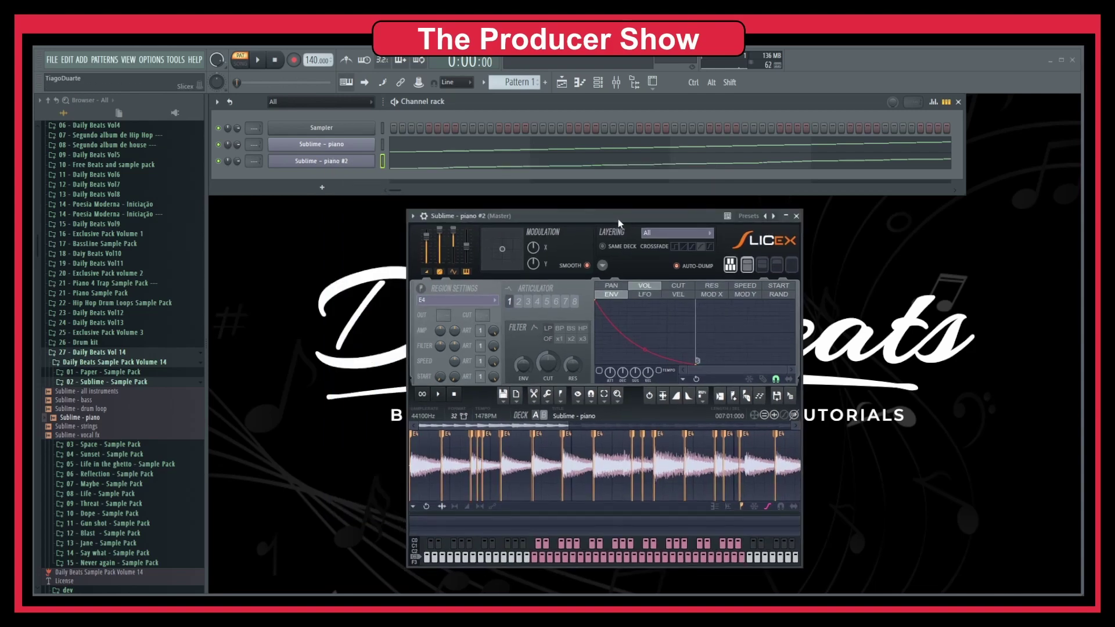
click(535, 166)
key(ctrl+a)
key(Delete)
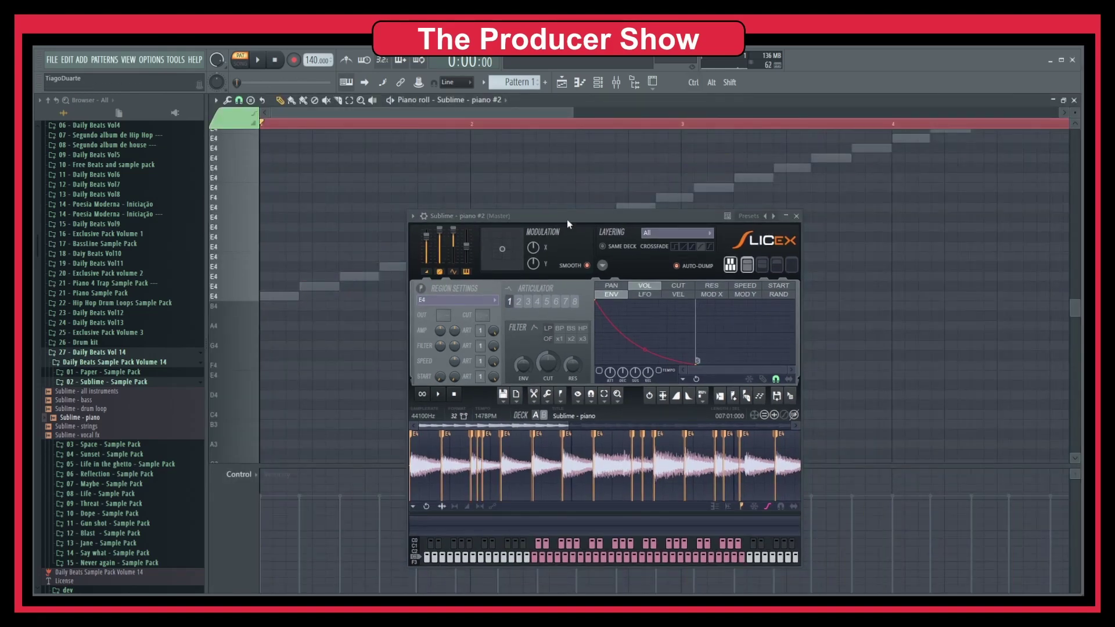
key(Escape)
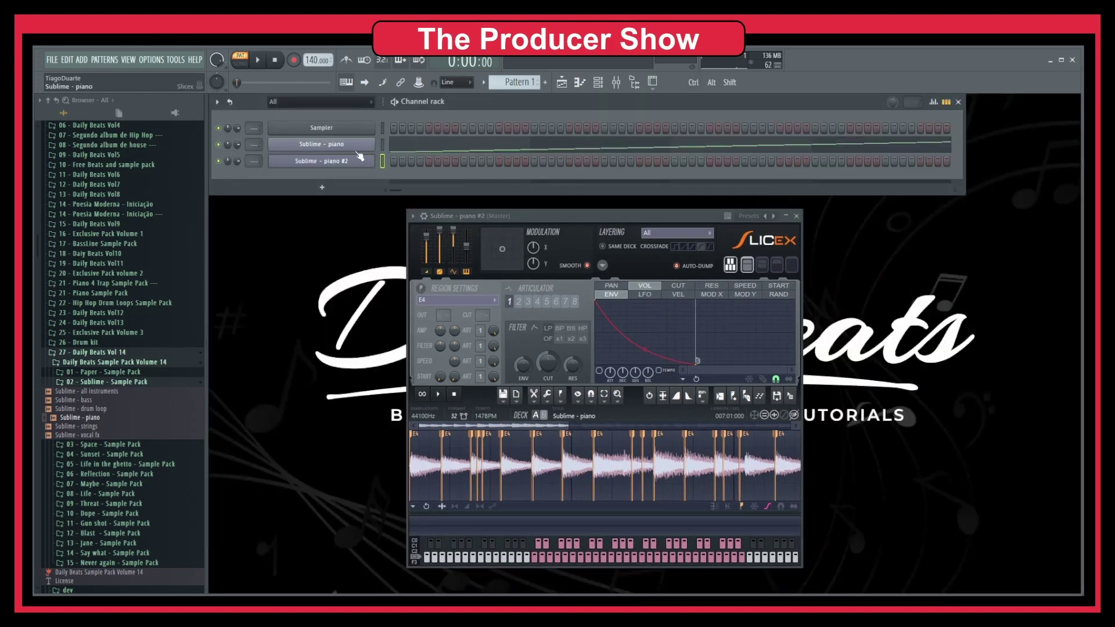
Step: Add an Addictive Keys instrument channel to the channel rack and close its plugin window
click(319, 186)
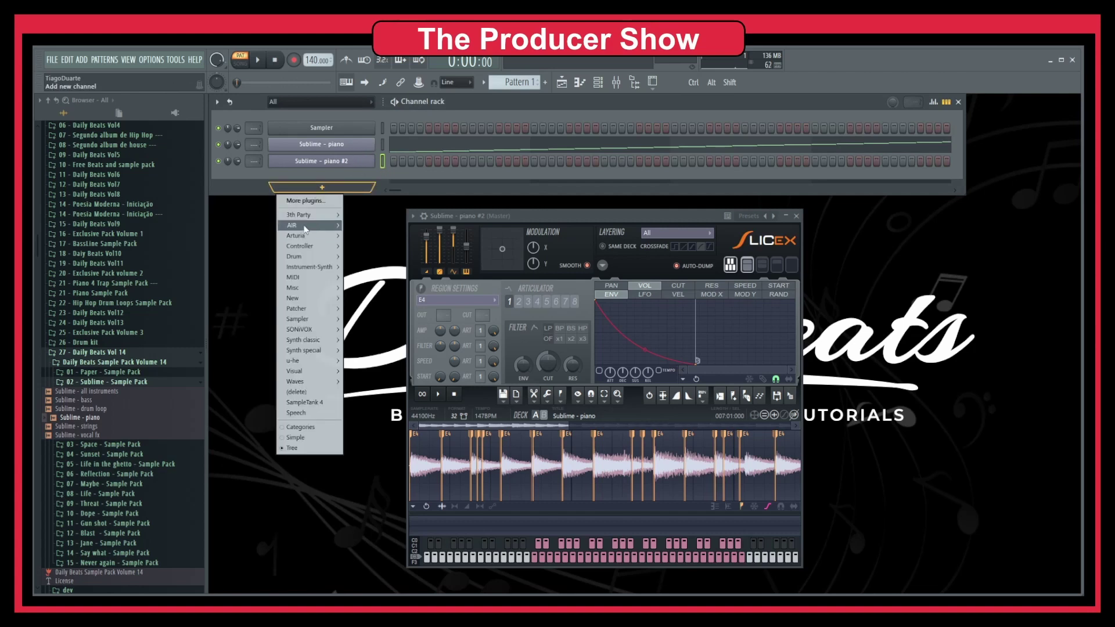
mouse_move(308, 215)
click(374, 235)
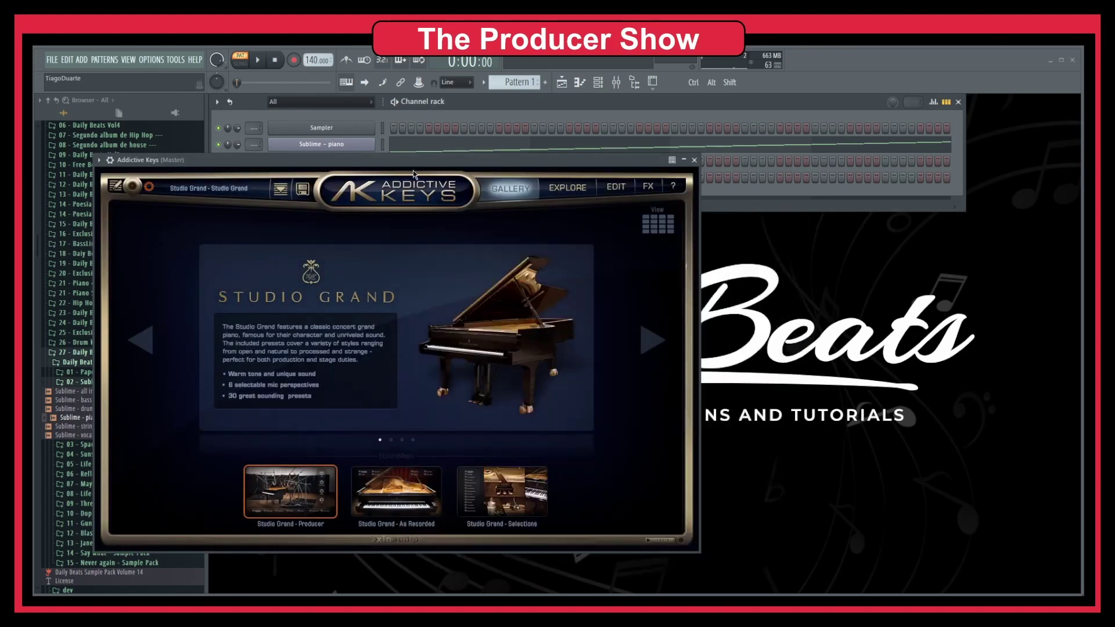
drag(413, 170, 599, 204)
click(878, 195)
Step: Draw an E5 note 1:15:00 long from the start of bar 1 in the Addictive Keys piano roll
right_click(350, 179)
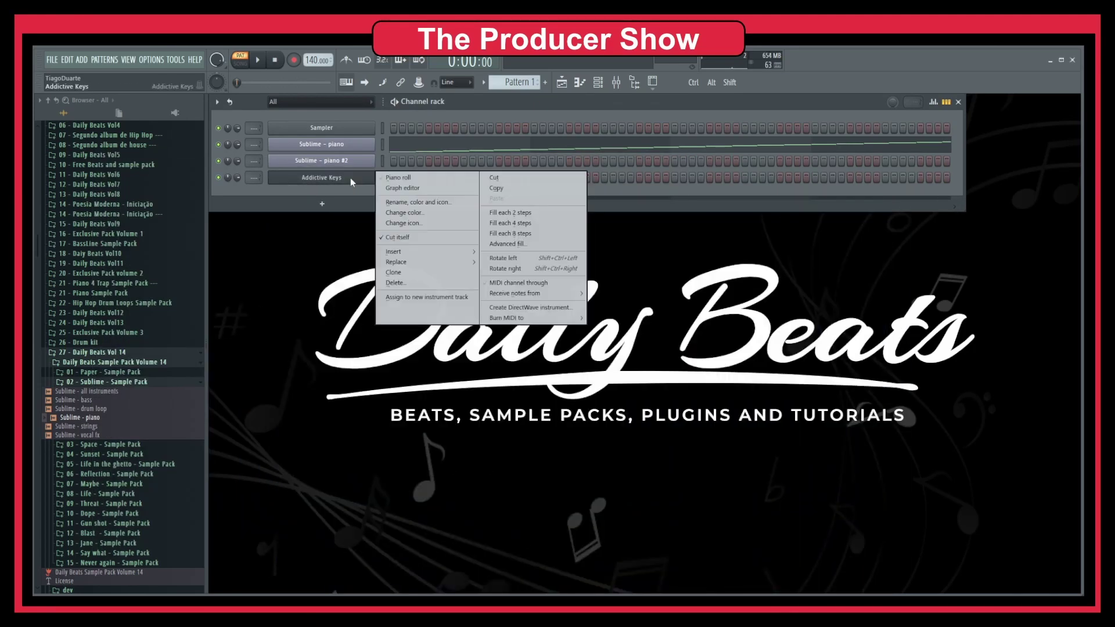
click(398, 178)
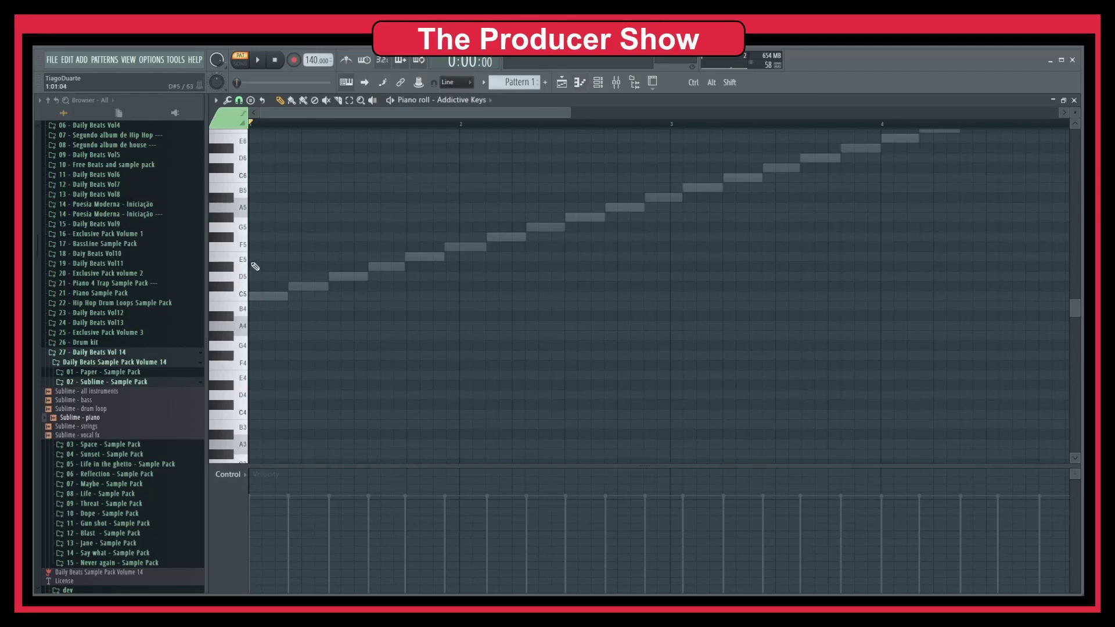
click(255, 266)
drag(288, 266, 653, 266)
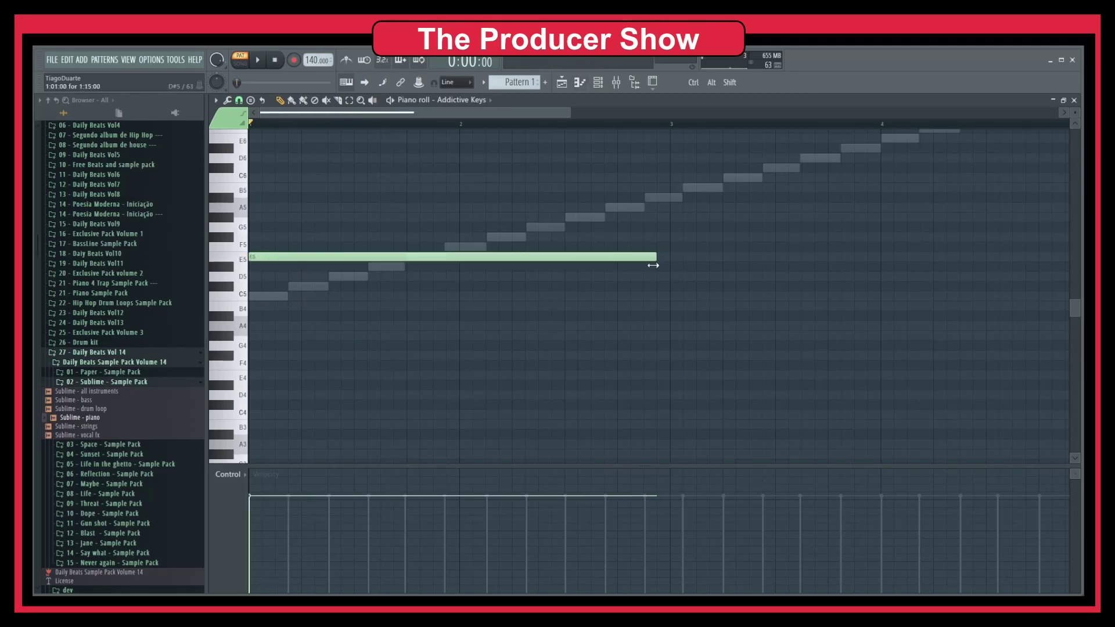
key(Escape)
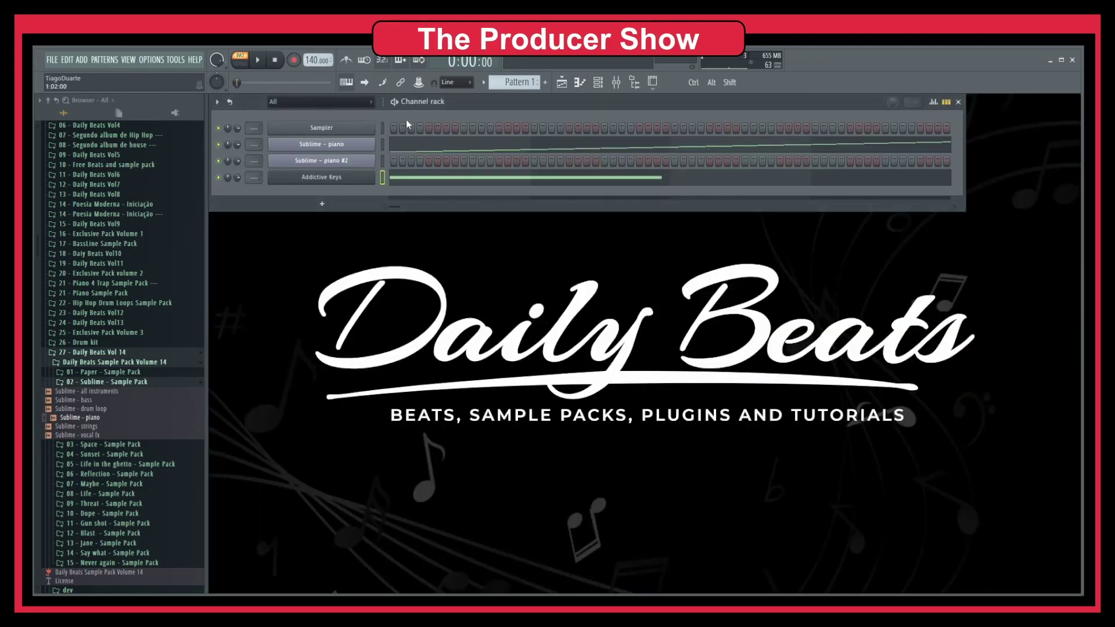
Step: Play the pattern to compare the E5 note with the sliced piano sample by ear
key(space)
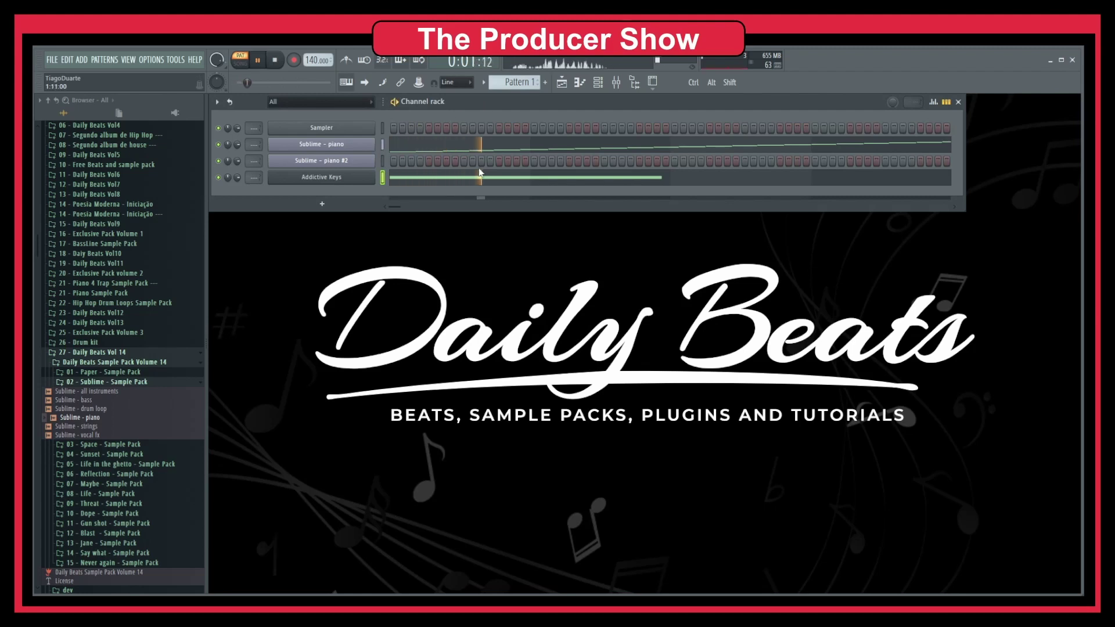
key(space)
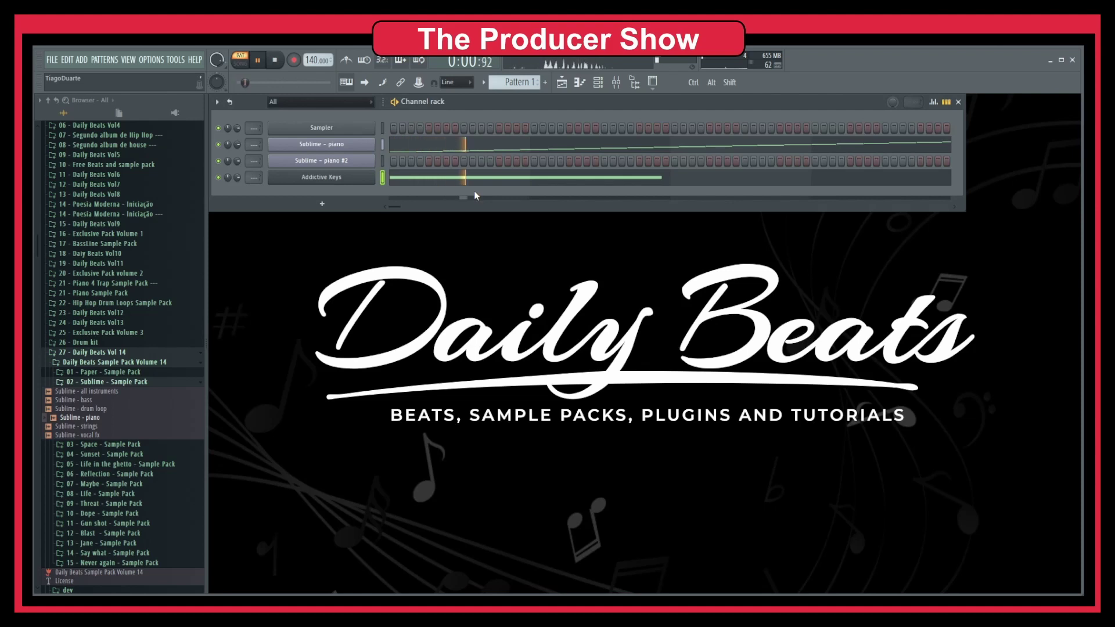
key(space)
Step: Try the Addictive Keys note at D5 and D#5, playing the pattern at each pitch
click(412, 178)
drag(263, 256, 266, 276)
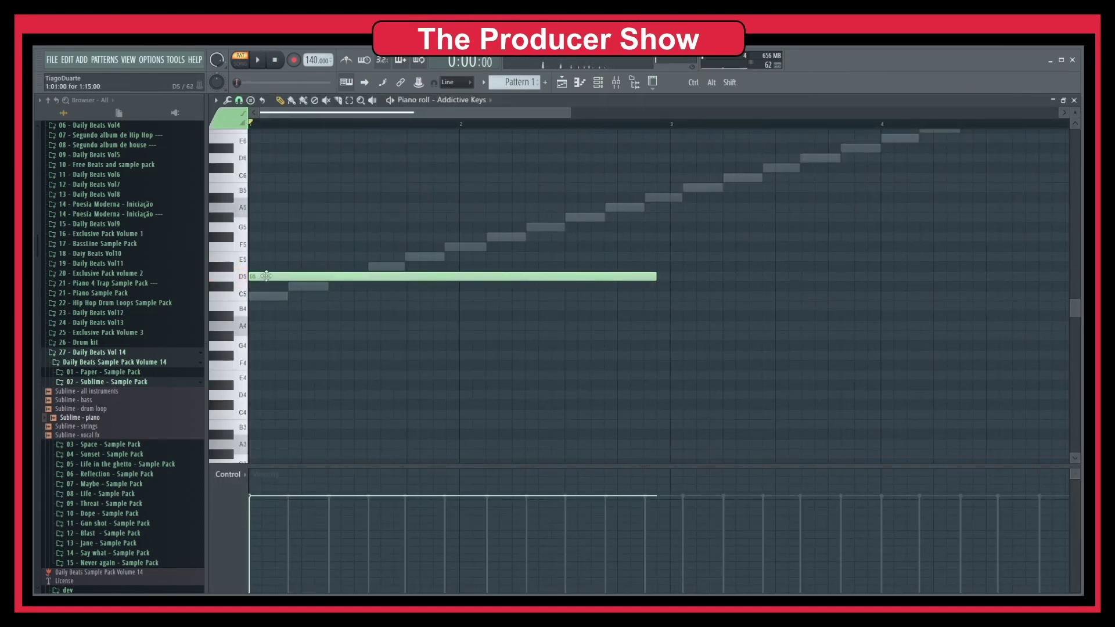
key(space)
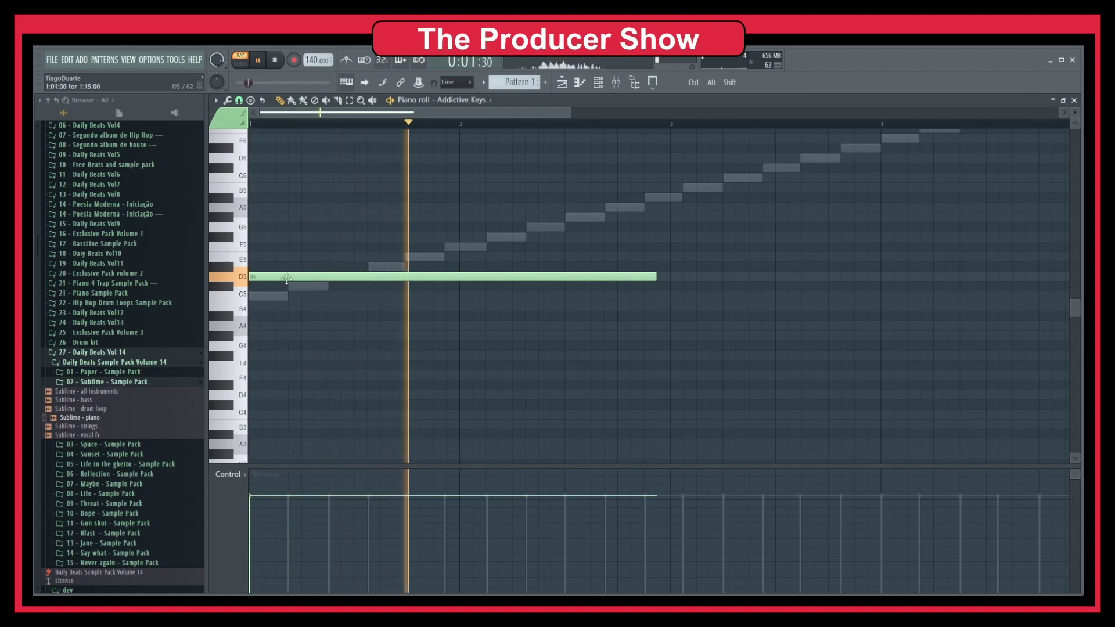
key(space)
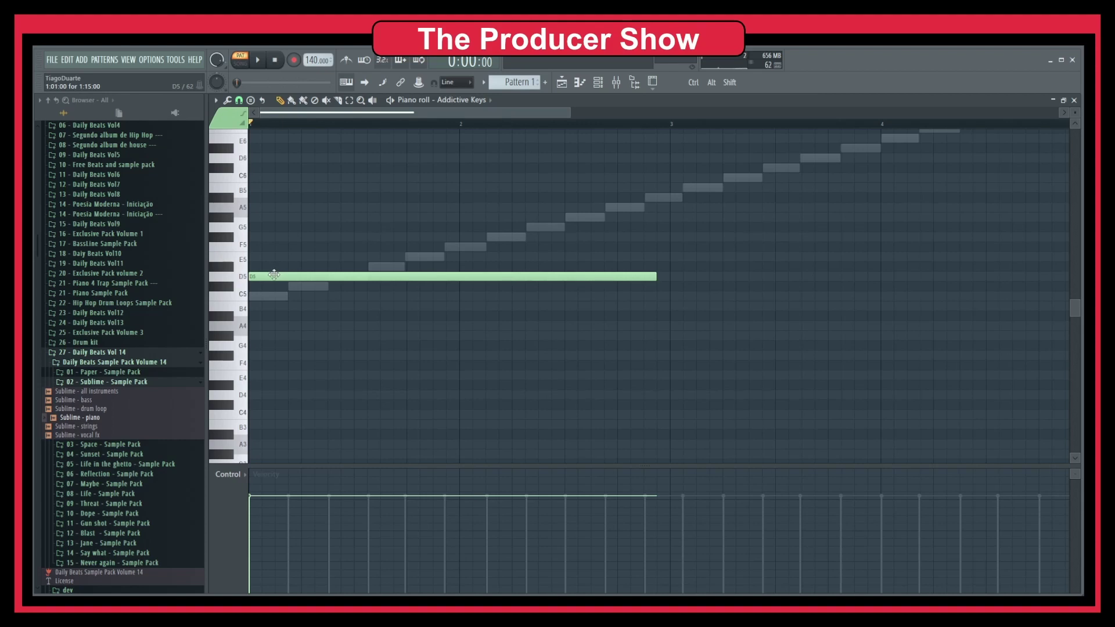
drag(274, 274, 289, 270)
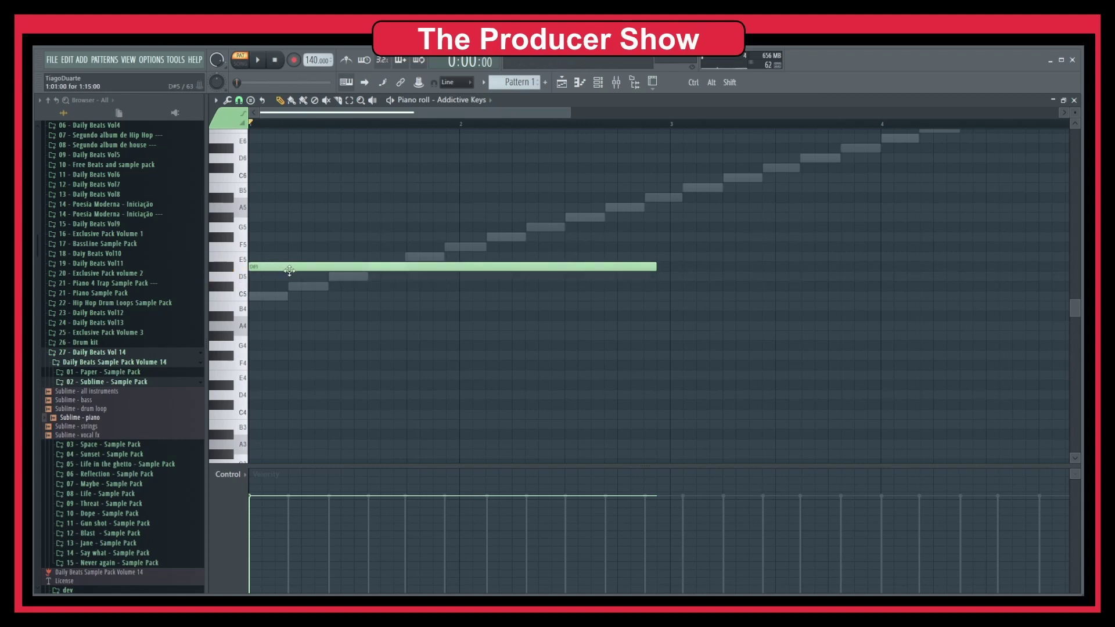
key(space)
key(space)
key(space)
key(space)
Step: Try the Addictive Keys note at F#5 and F5, playing the pattern at each pitch
drag(274, 268, 272, 239)
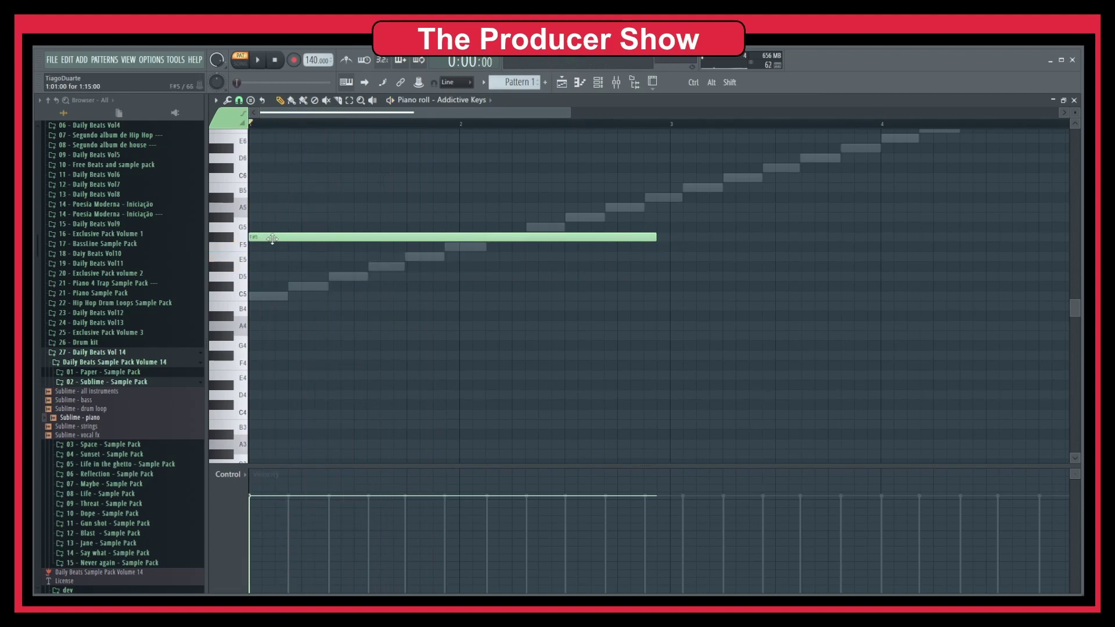
key(space)
key(space)
drag(272, 239, 273, 250)
key(space)
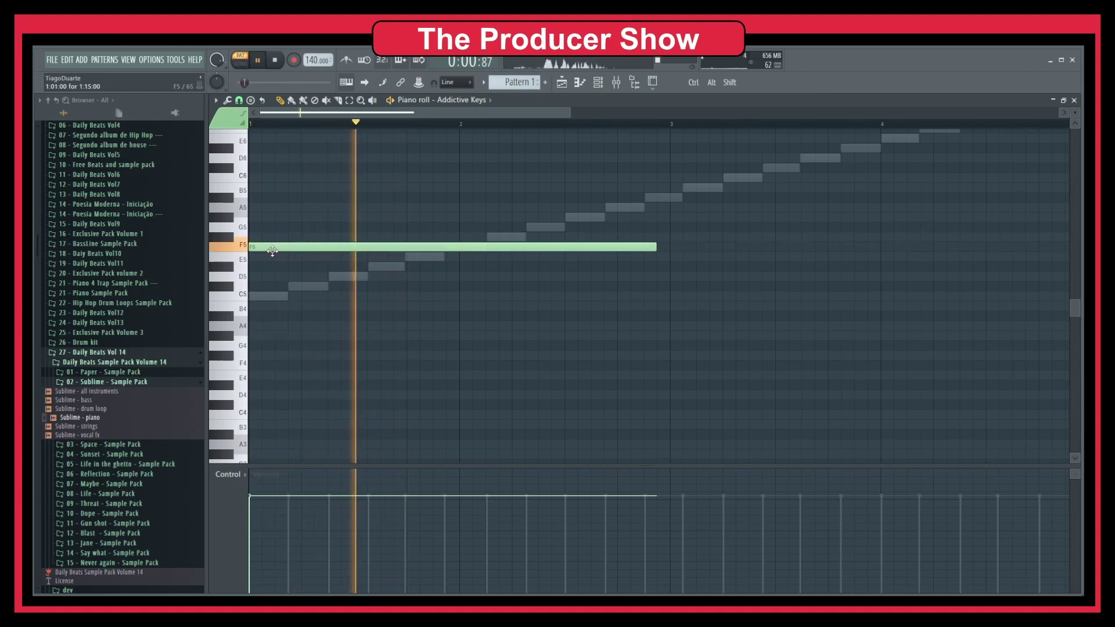
key(space)
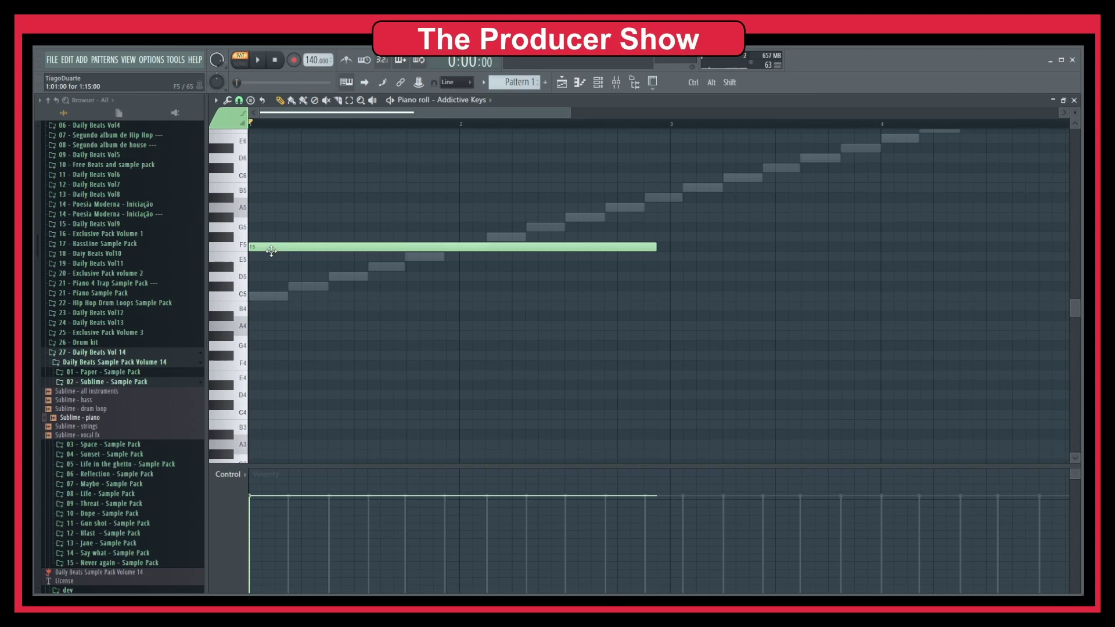
Step: Move the Addictive Keys note to E5 and open the Slicex window of Sublime - piano #2
drag(267, 248, 269, 259)
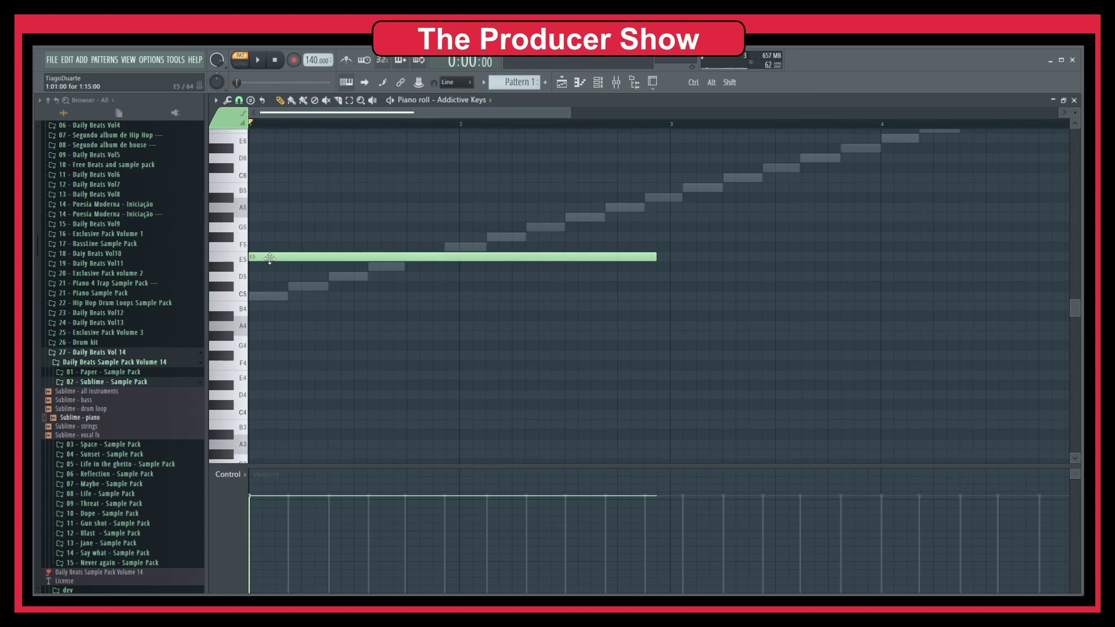
key(F7)
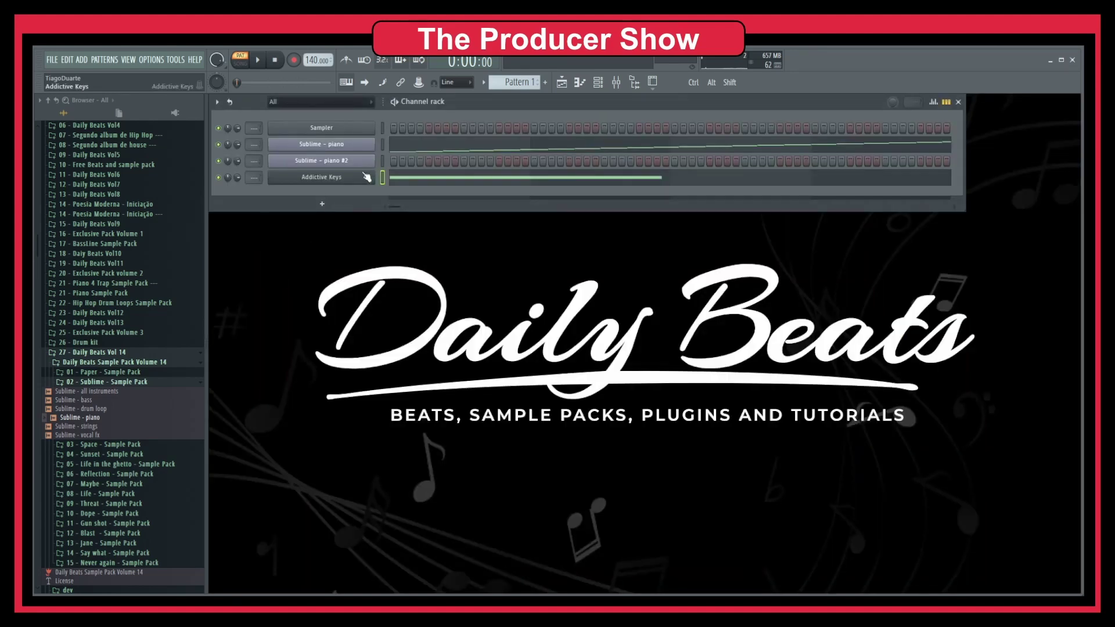
click(331, 163)
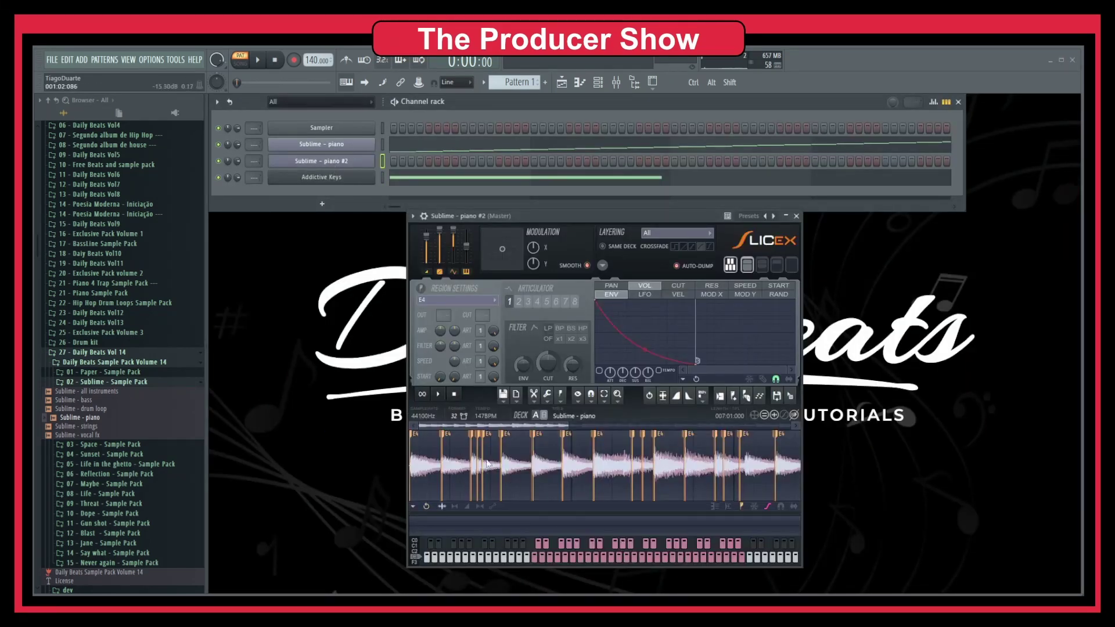
Step: Examine the pitch labels of the slices along the Sublime - piano waveform and close the Slicex window
scroll(482, 467, down, 3)
scroll(604, 460, up, 5)
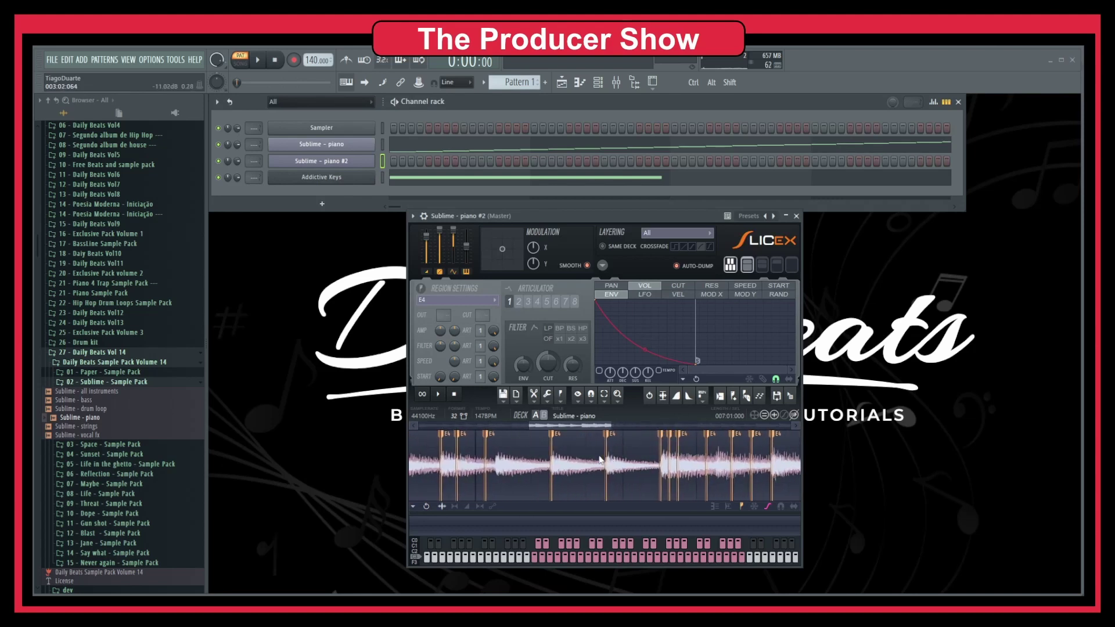
scroll(601, 460, up, 2)
drag(575, 426, 771, 428)
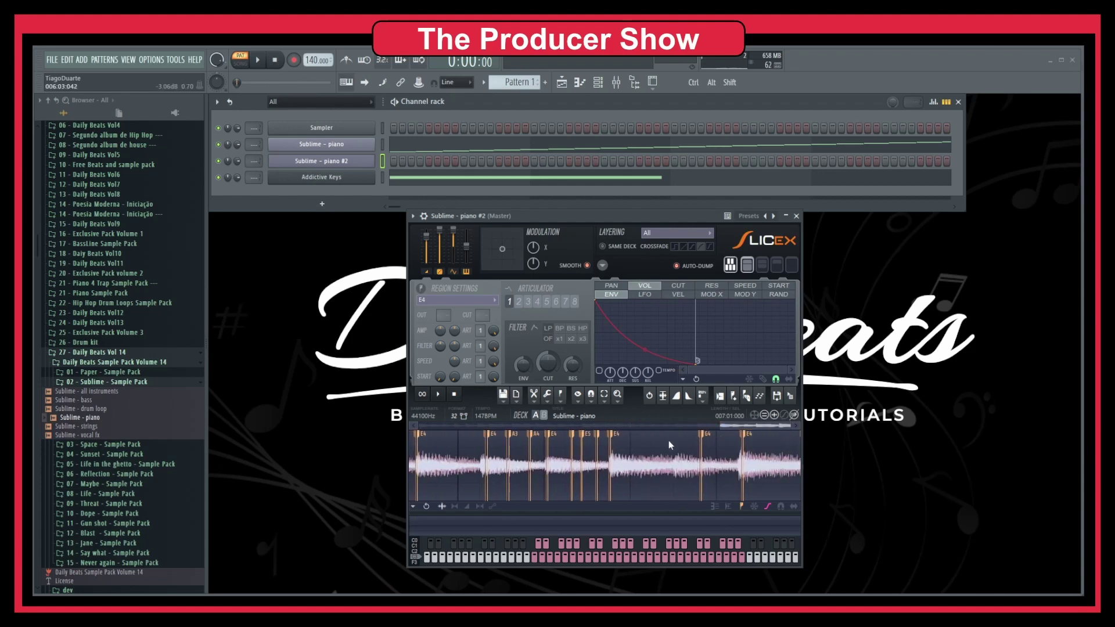
scroll(566, 438, down, 5)
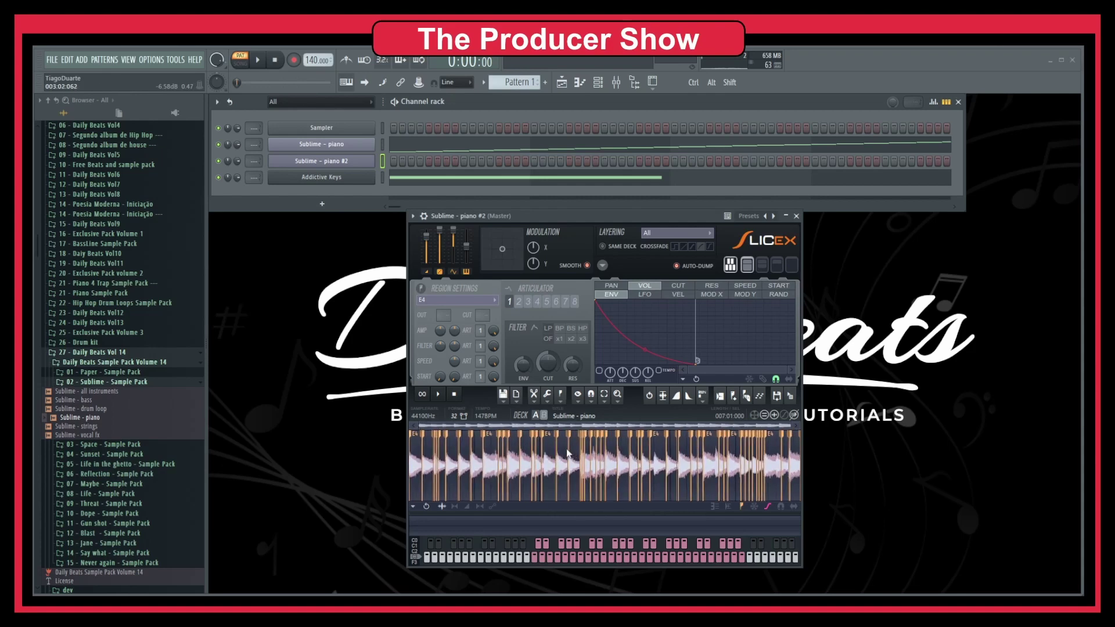
click(796, 216)
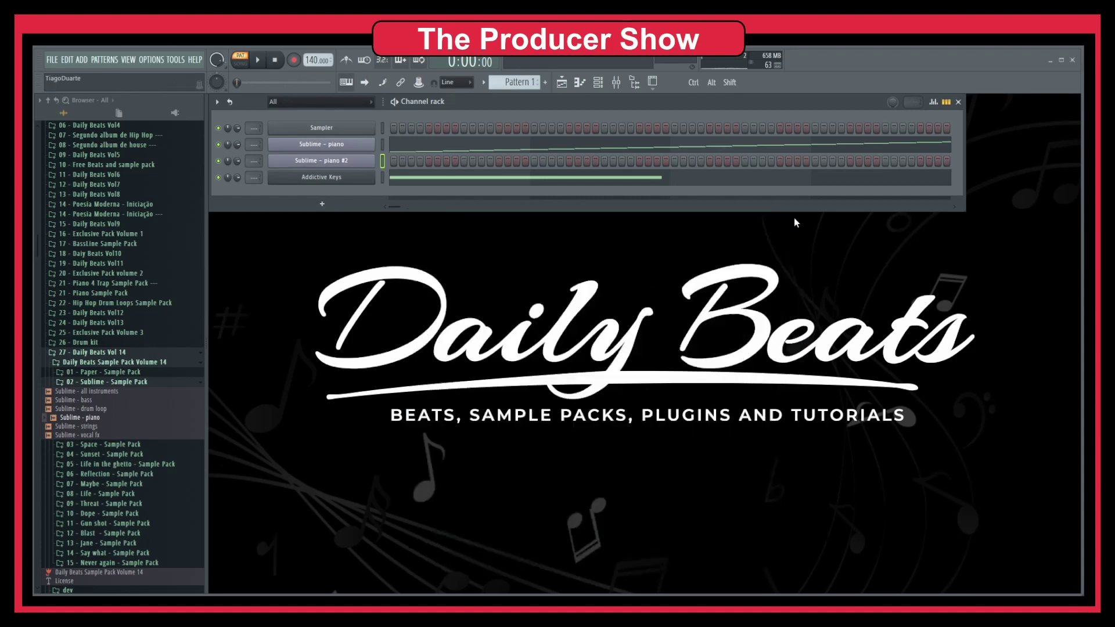
Step: Shorten the Addictive Keys note to 0:08:00, raise it to F#5, and play the pattern
click(508, 178)
scroll(300, 295, up, 3)
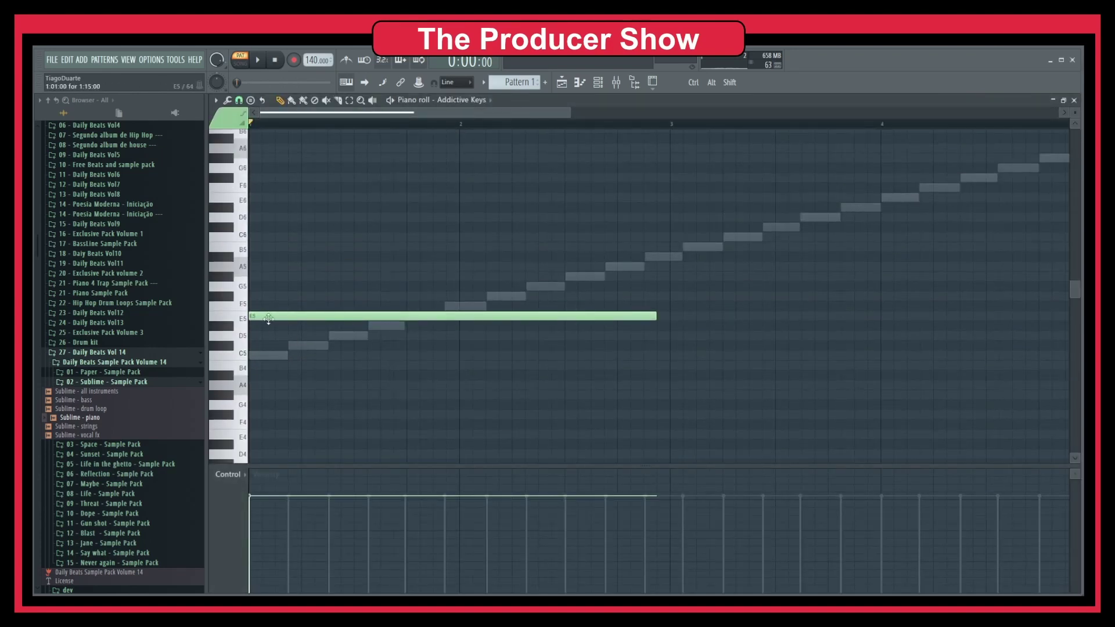
drag(662, 319, 360, 327)
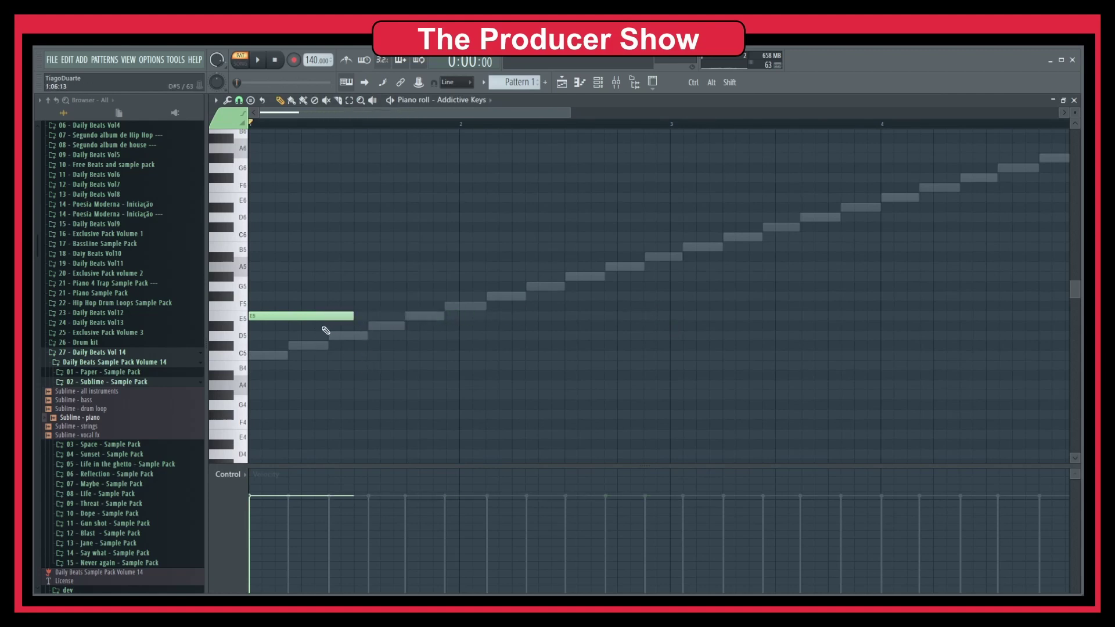
drag(260, 317, 263, 296)
key(space)
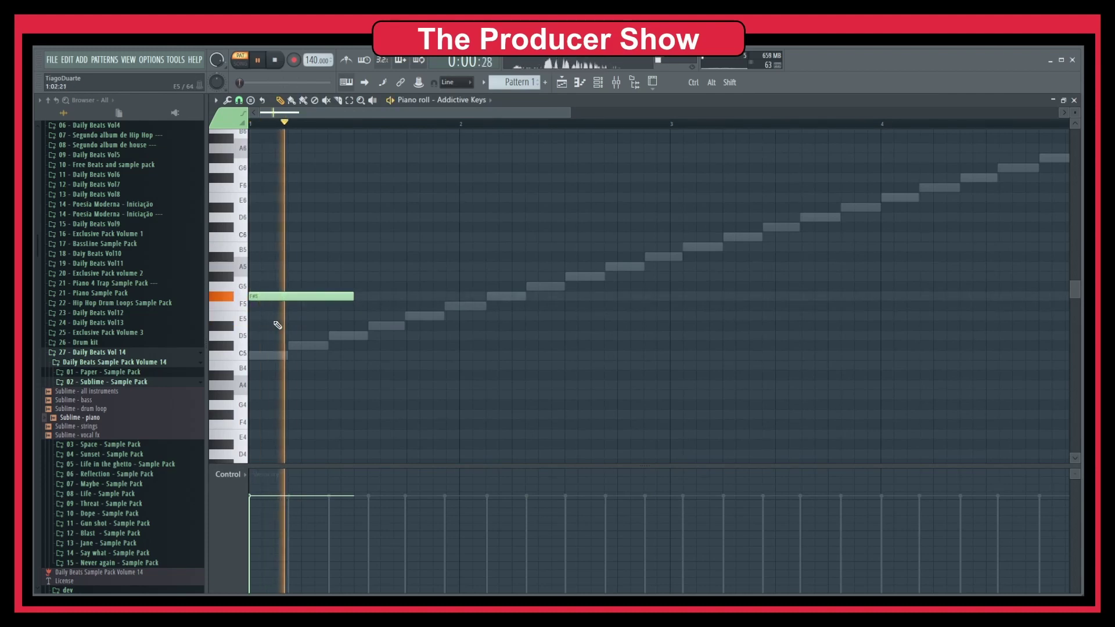
key(space)
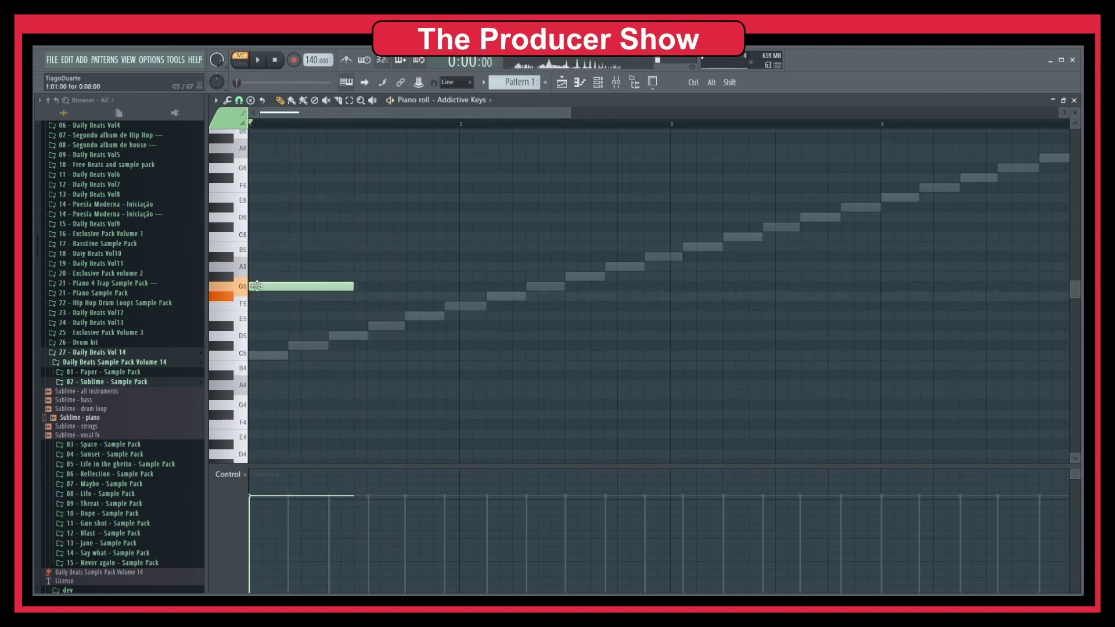
Step: Try the Addictive Keys note at G5 and G#5, playing the pattern at each pitch
drag(265, 296, 268, 279)
key(space)
key(space)
key(space)
key(space)
key(space)
key(space)
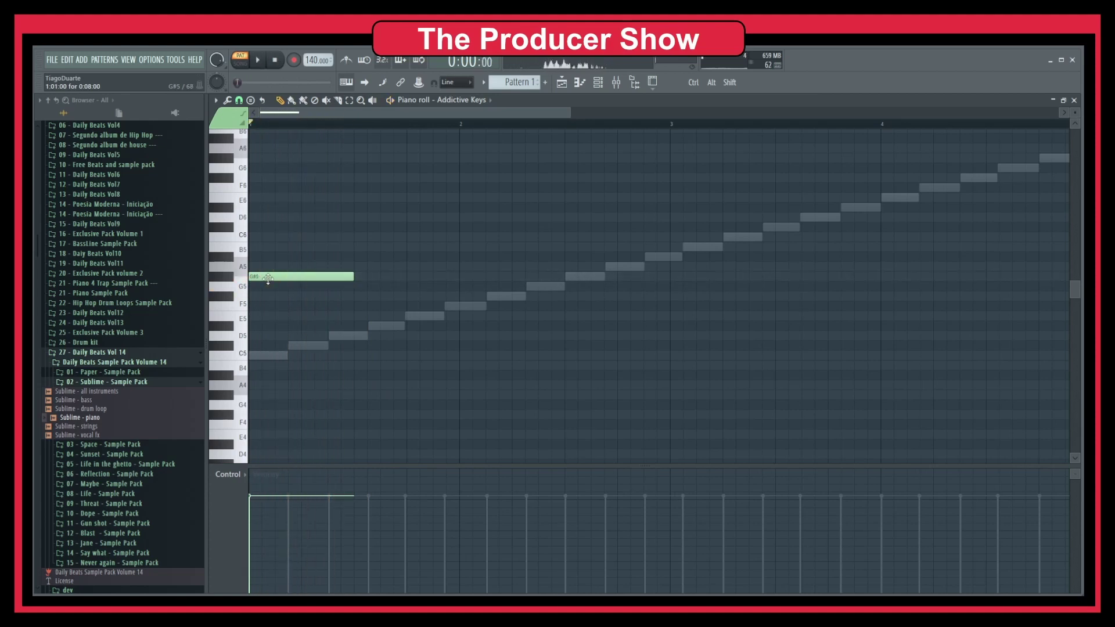
key(space)
key(space)
key(space)
key(space)
Step: Try the Addictive Keys note at A5, starting the pattern several times to compare it with the sample
drag(267, 278, 270, 267)
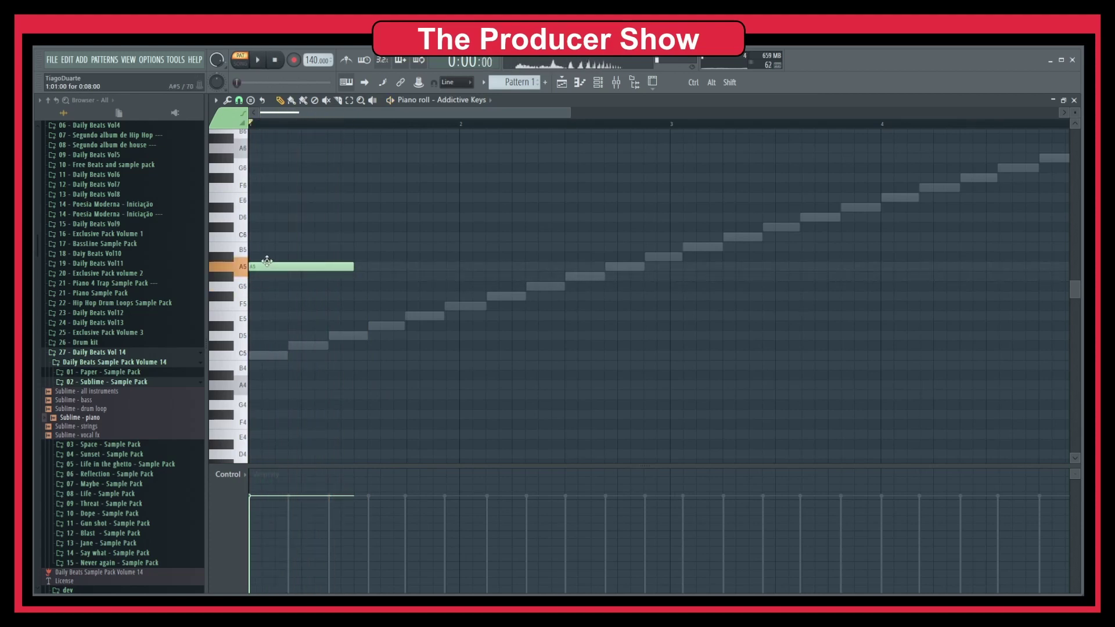
key(space)
key(space)
key(space)
key(space)
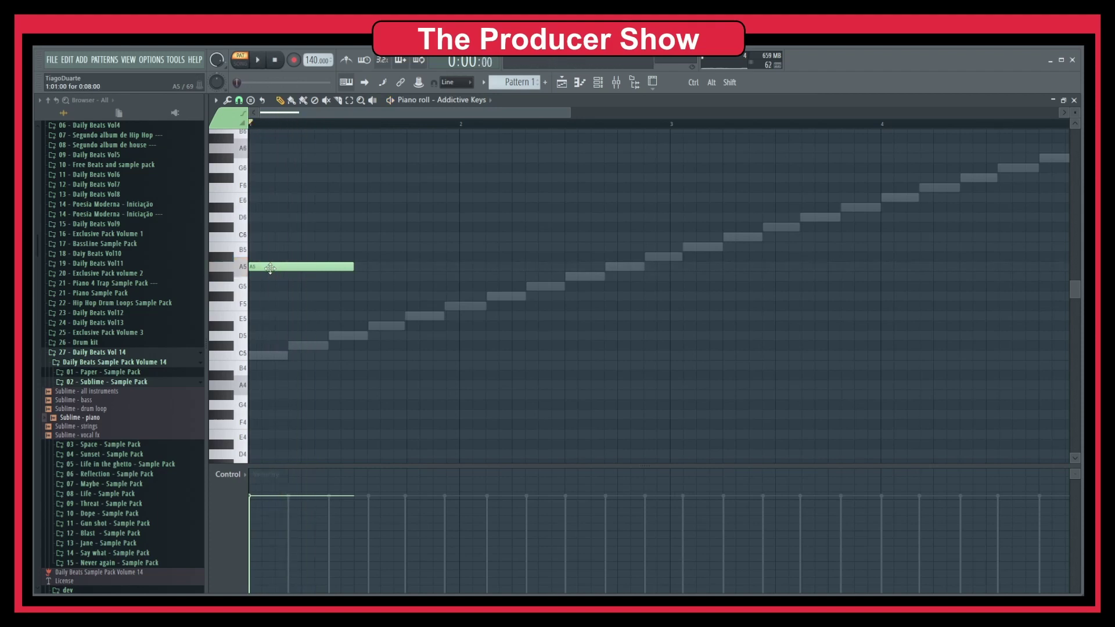
Step: Try the Addictive Keys note at B5, repeatedly playing the pattern to compare it by ear
drag(270, 268, 273, 249)
key(space)
key(space)
key(space)
key(space)
key(space)
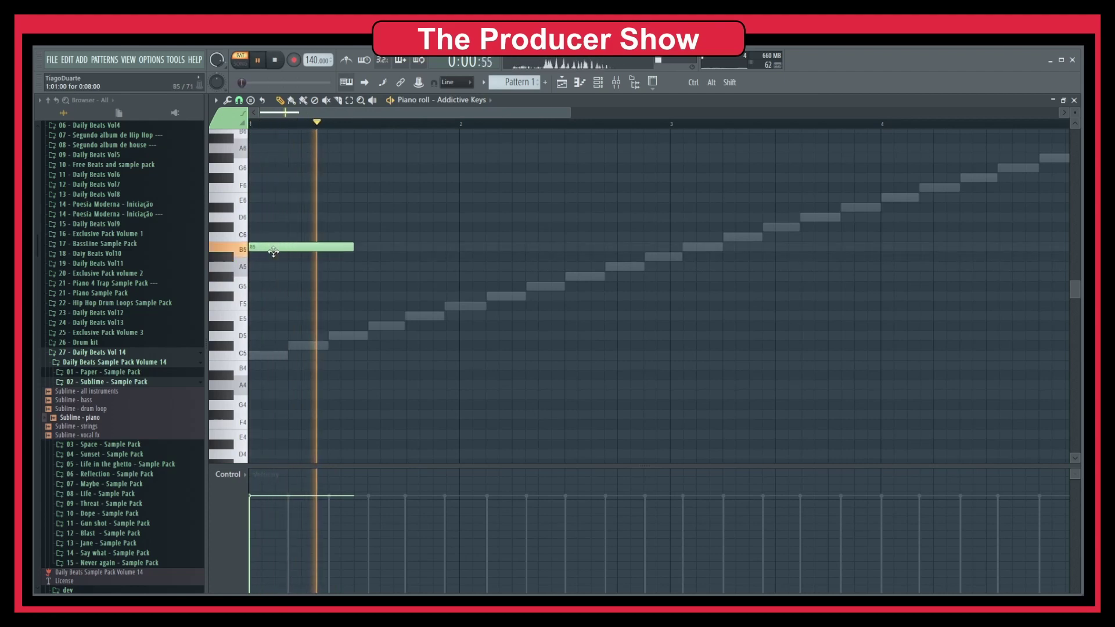
key(space)
key(space)
key(space)
Step: Try the Addictive Keys note at C6 and play the pattern against the piano sample
drag(264, 249, 264, 240)
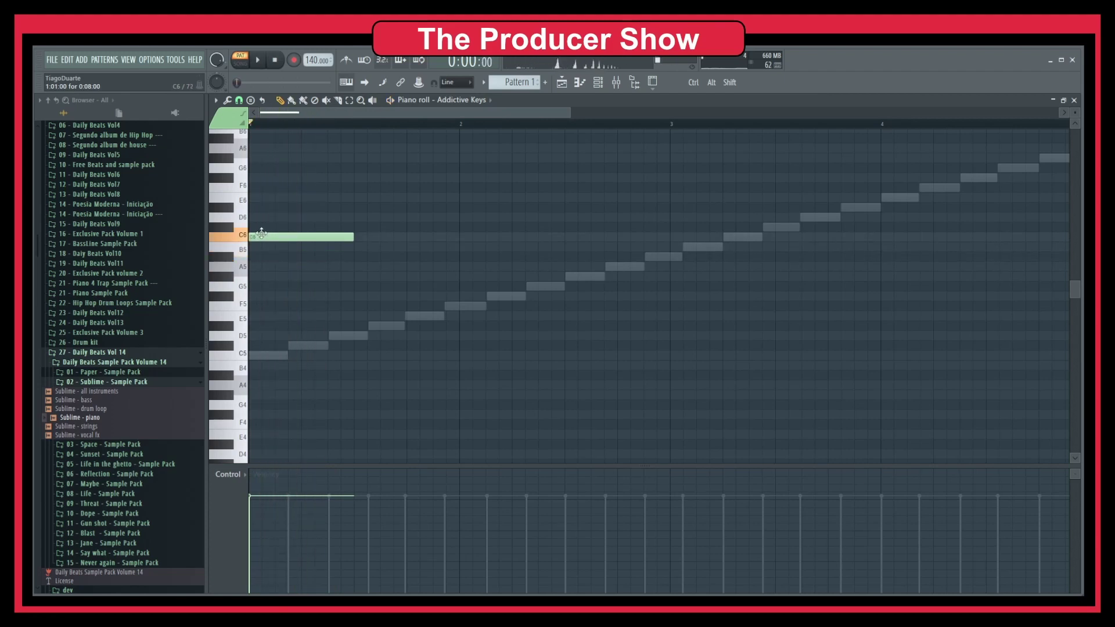
key(space)
key(space)
key(space)
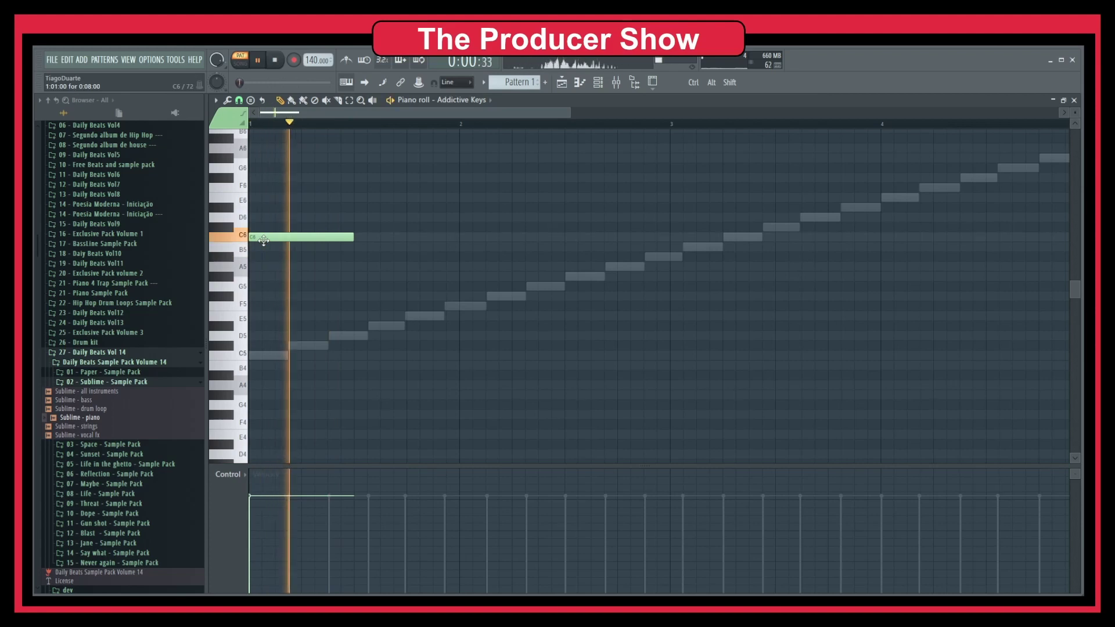
key(space)
Step: Raise the Addictive Keys note to D6 and play the start of the pattern repeatedly to compare it
drag(264, 240, 263, 217)
key(space)
key(space)
key(space)
key(space)
key(space)
key(space)
key(space)
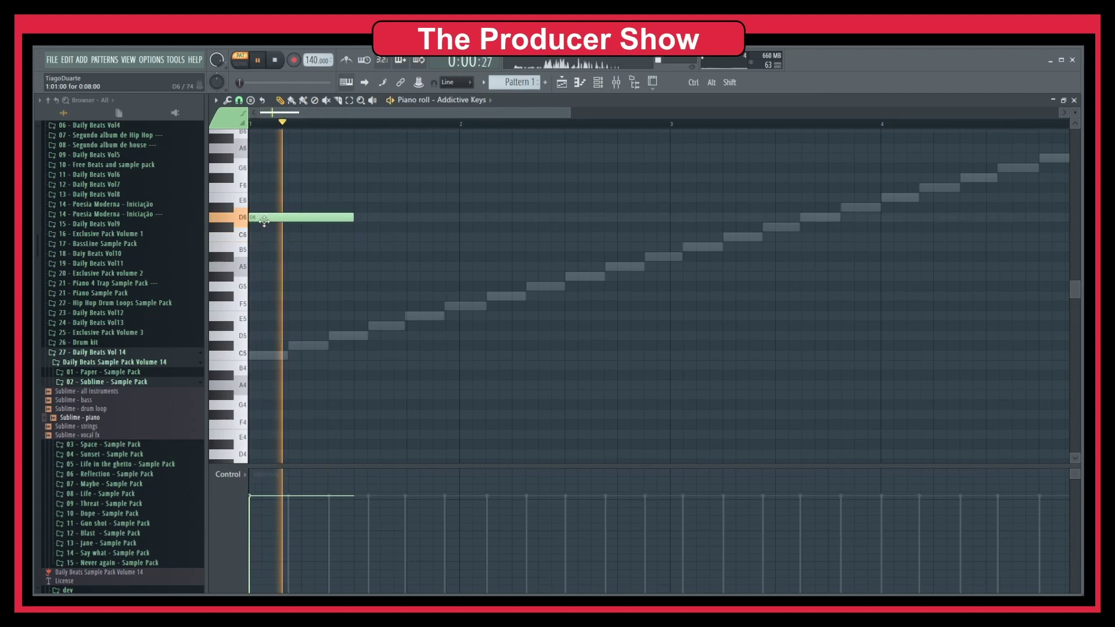
key(space)
Step: Try the Addictive Keys note at D#6 with playback, and move it up to E6
click(264, 220)
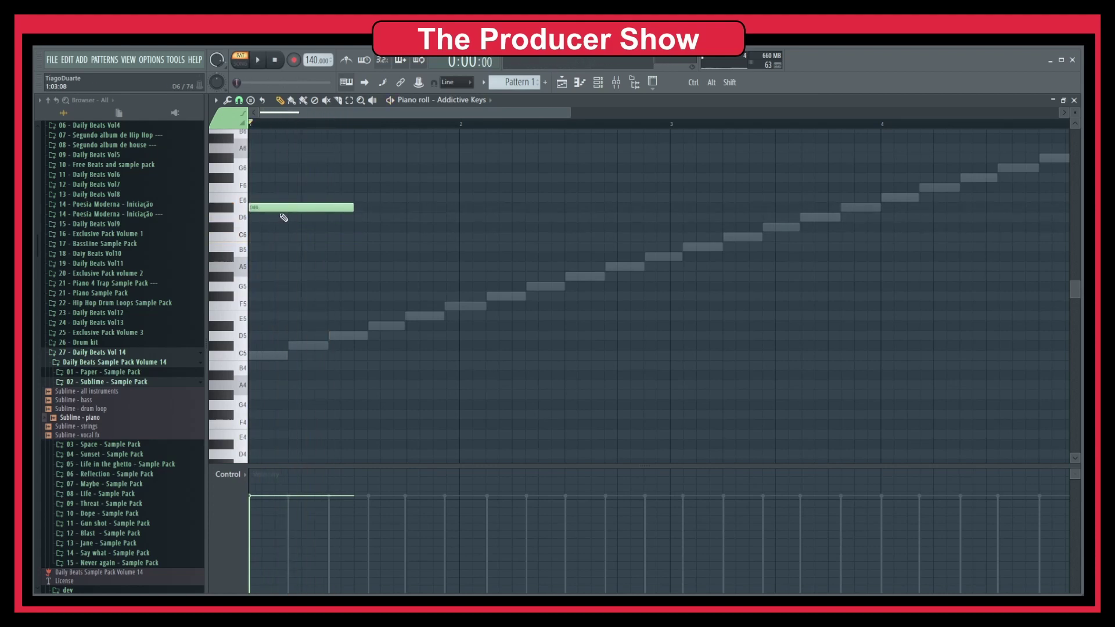
key(space)
key(space)
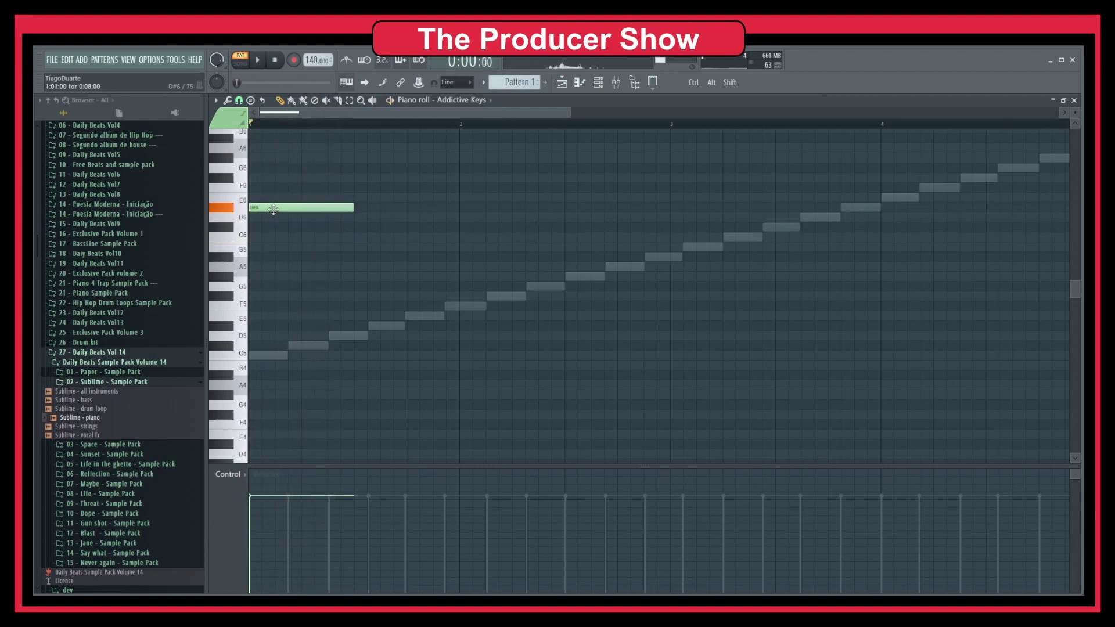
drag(274, 208, 274, 198)
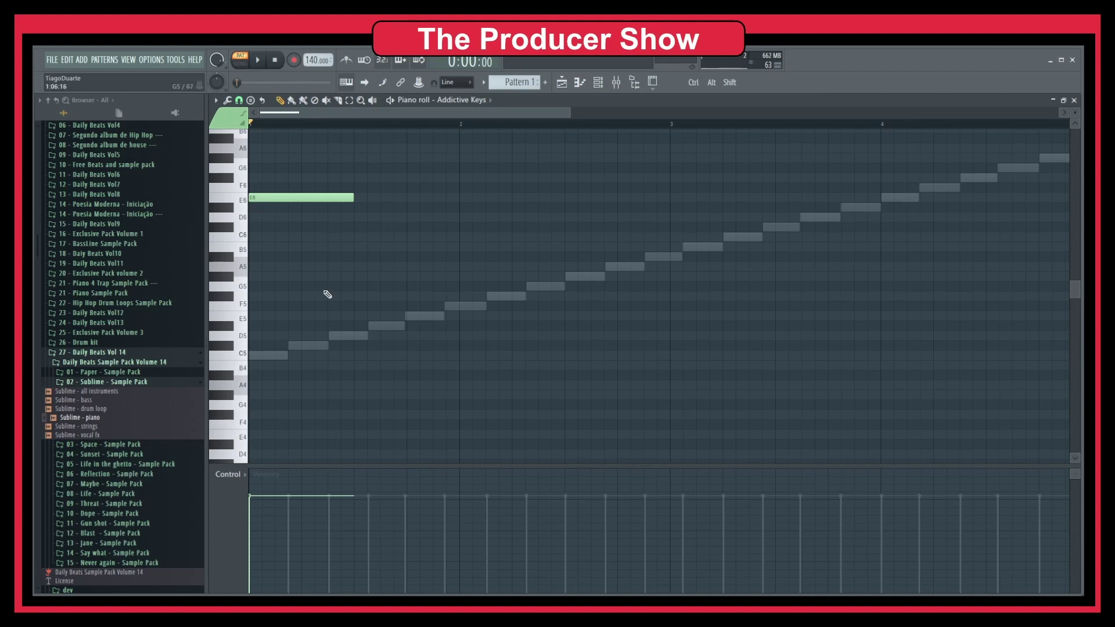
Step: Move the Addictive Keys note back down to E5 and play the pattern to check it
scroll(324, 292, down, 2)
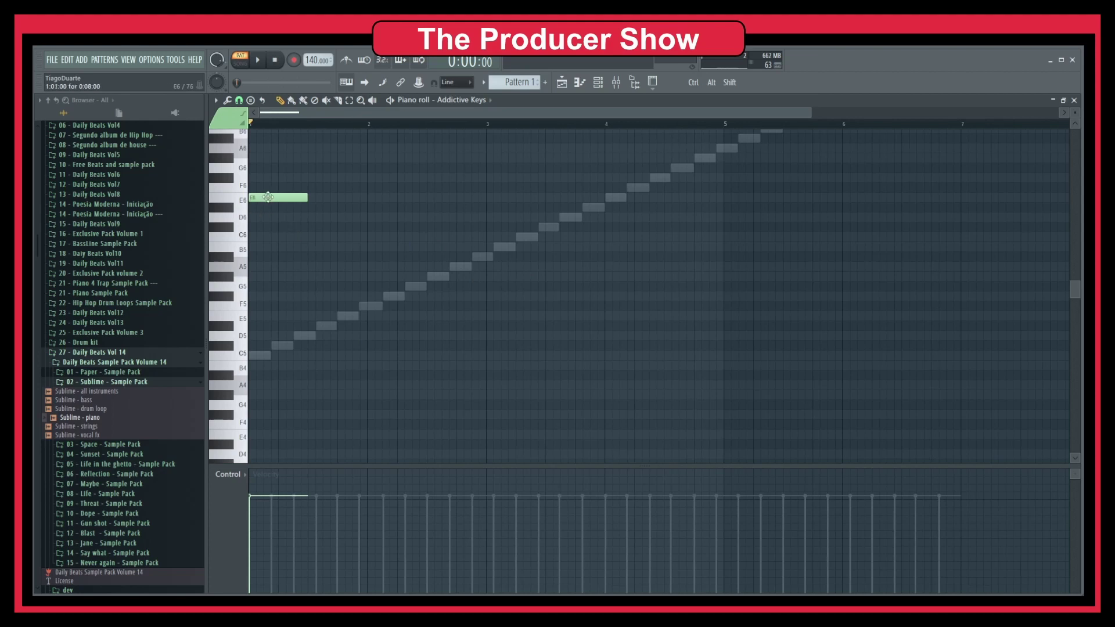
drag(262, 198, 261, 317)
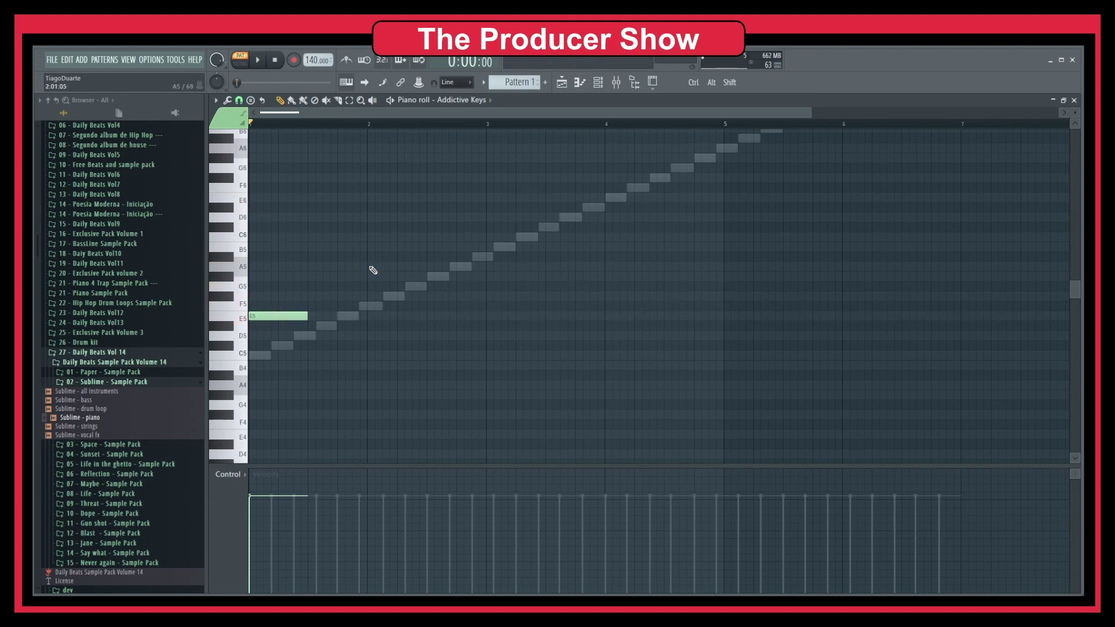
key(space)
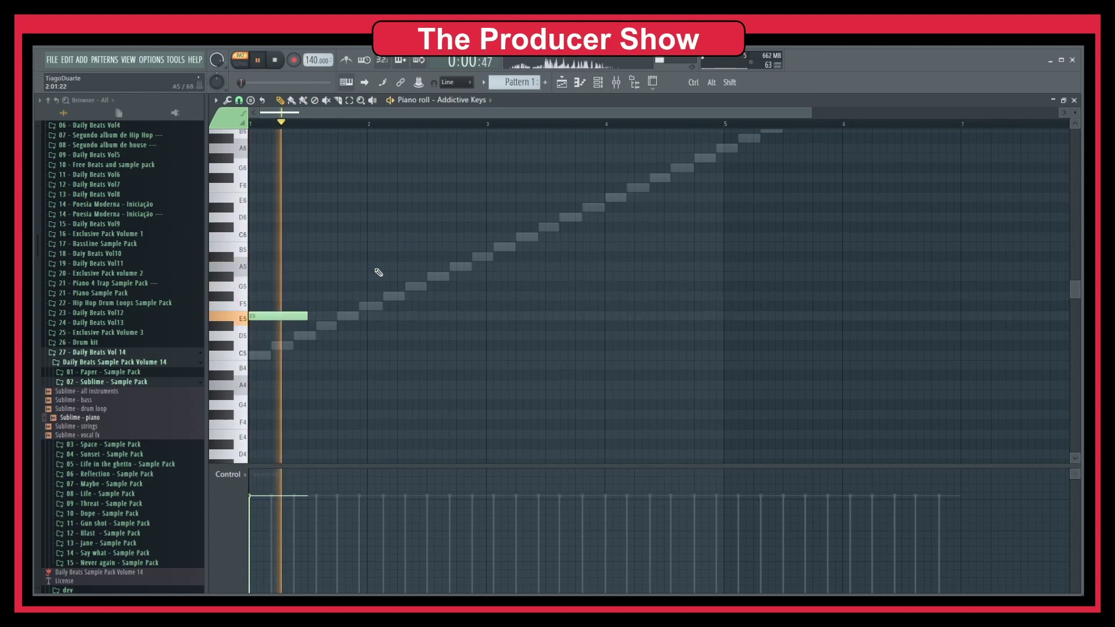
key(space)
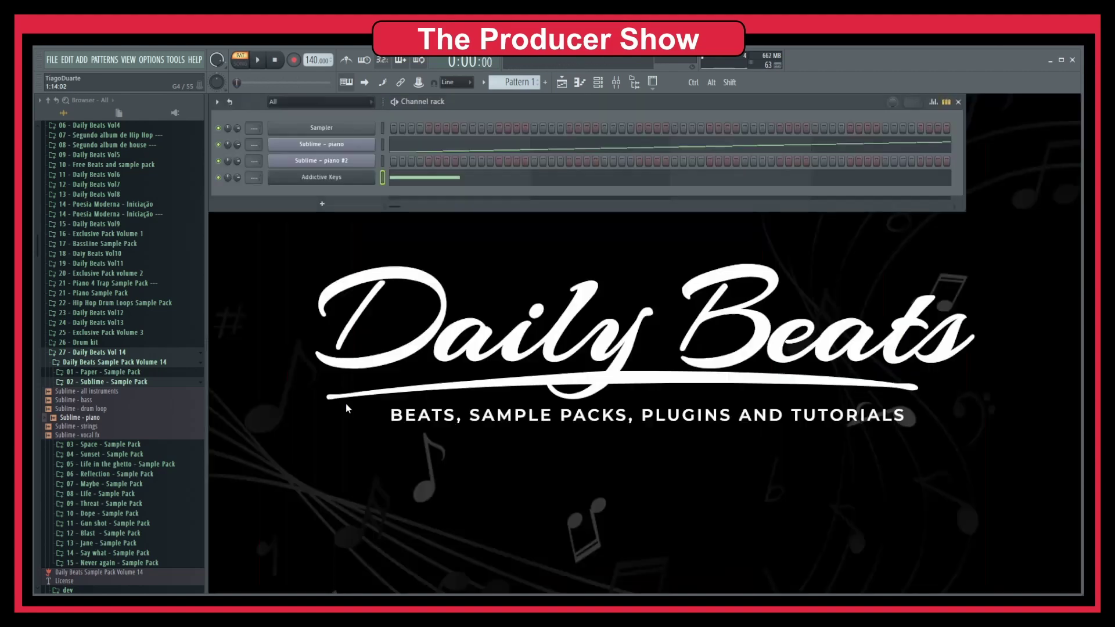
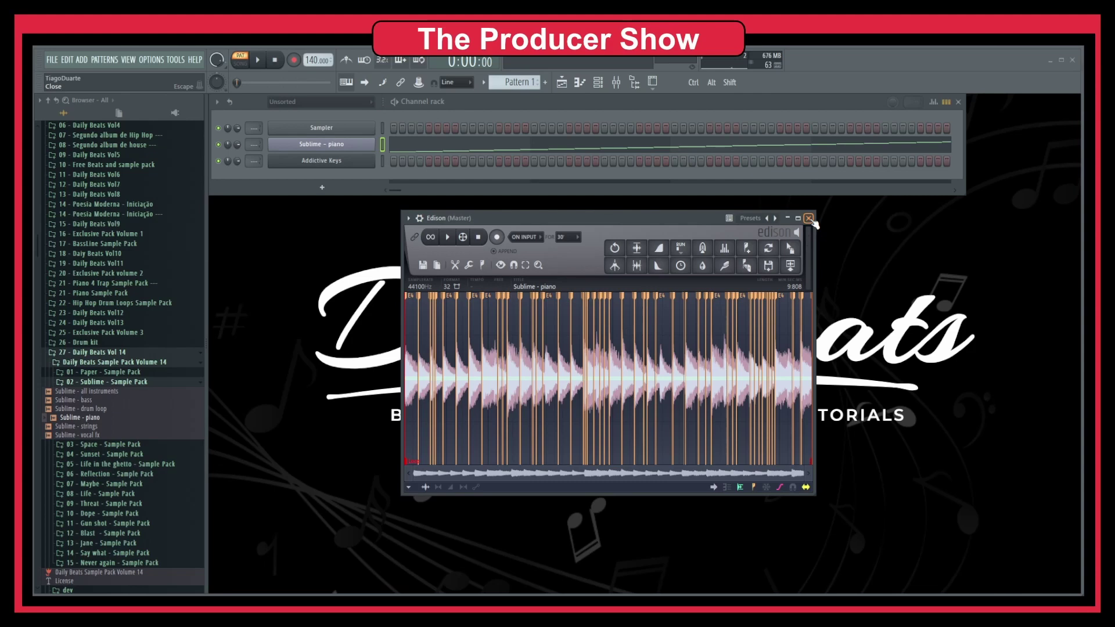
Step: Close the Edison window and delete the Edison plugin from the mixer's Master track
click(809, 219)
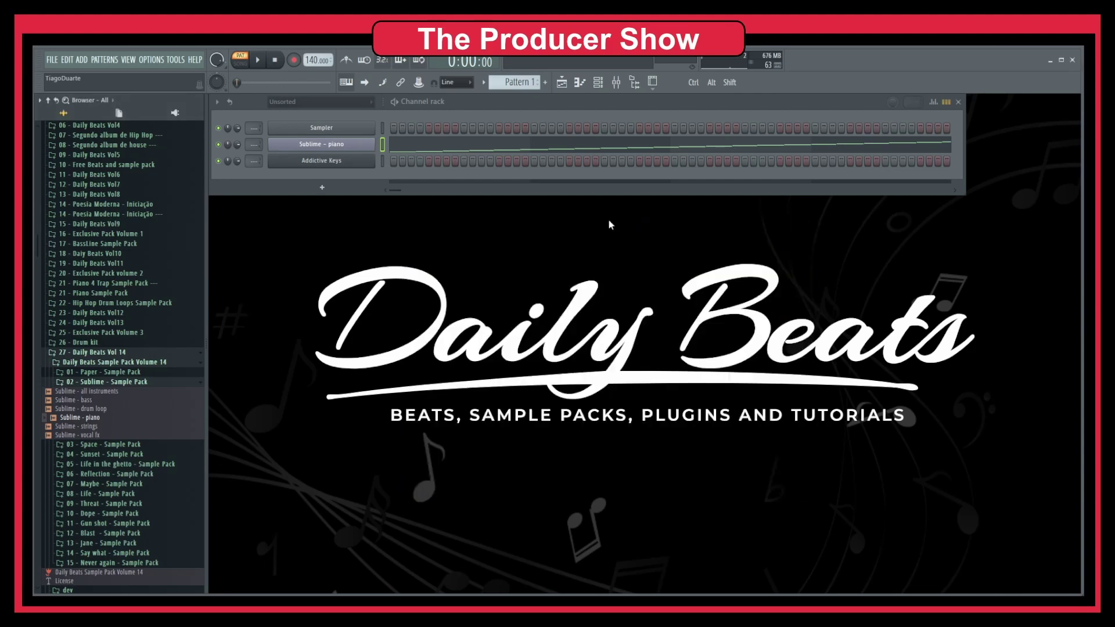
click(617, 83)
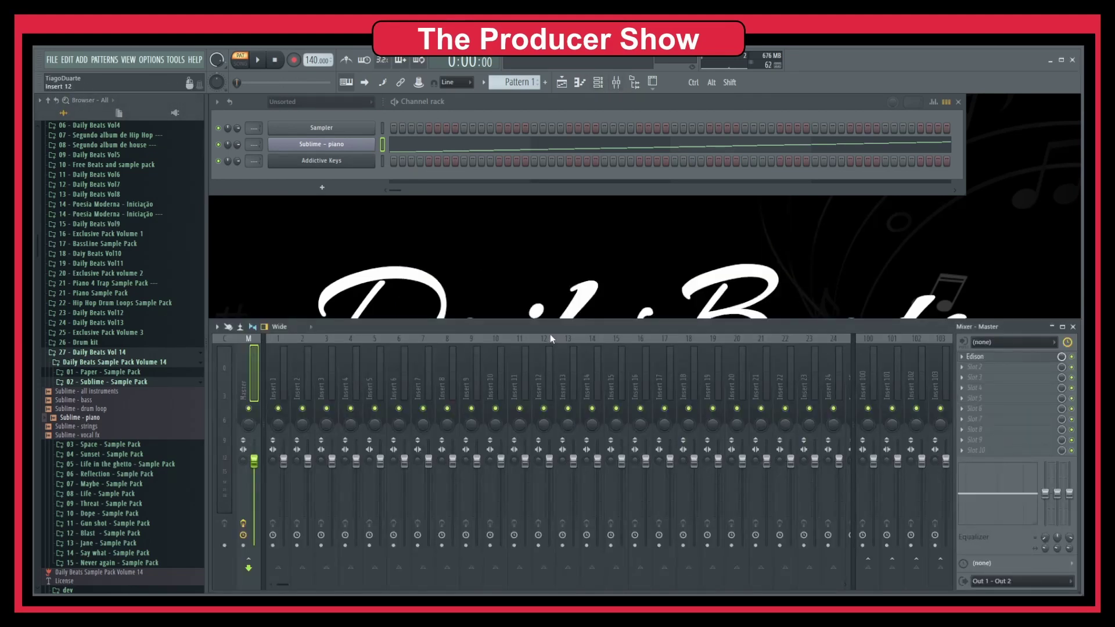
click(963, 357)
click(985, 371)
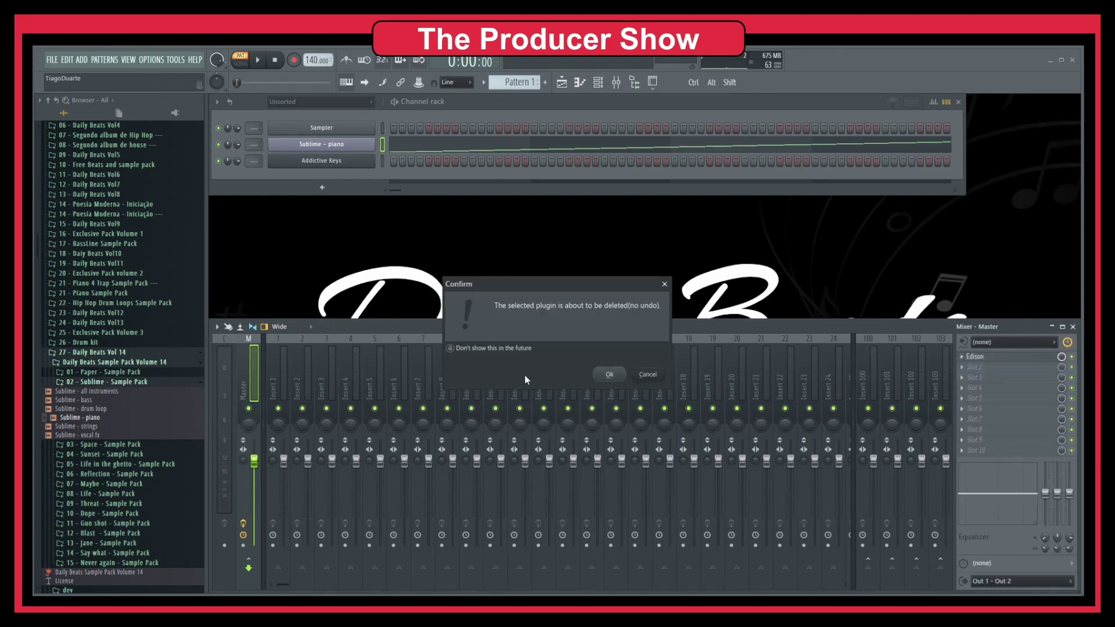
click(610, 376)
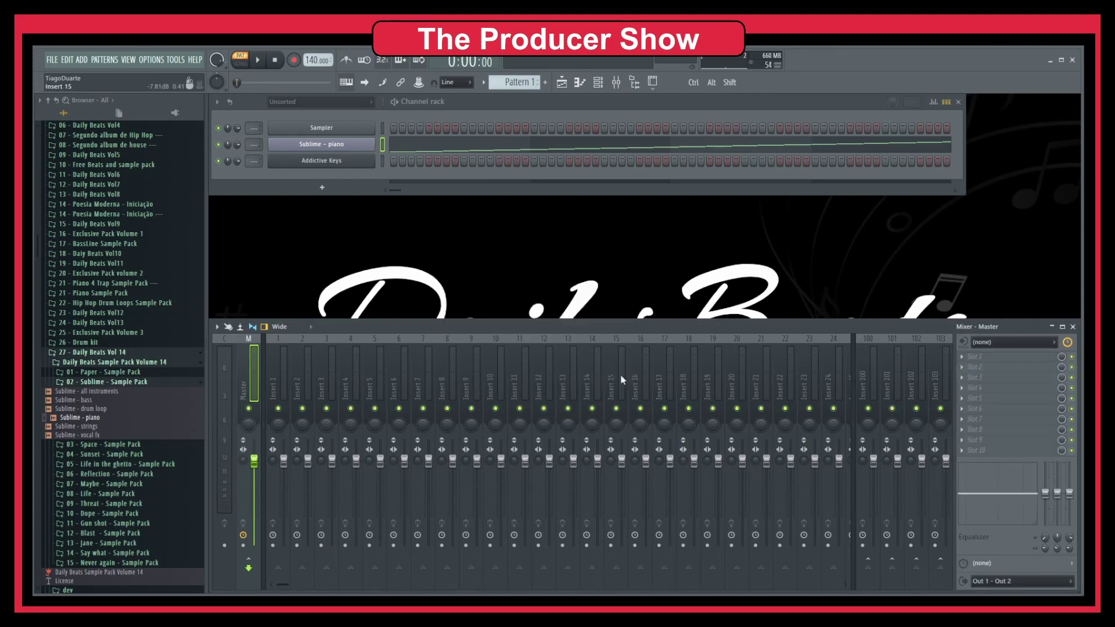
drag(131, 418, 114, 418)
Step: Open the Sublime - piano notes in the piano roll, select the time range of the first two slices, and play it
click(415, 147)
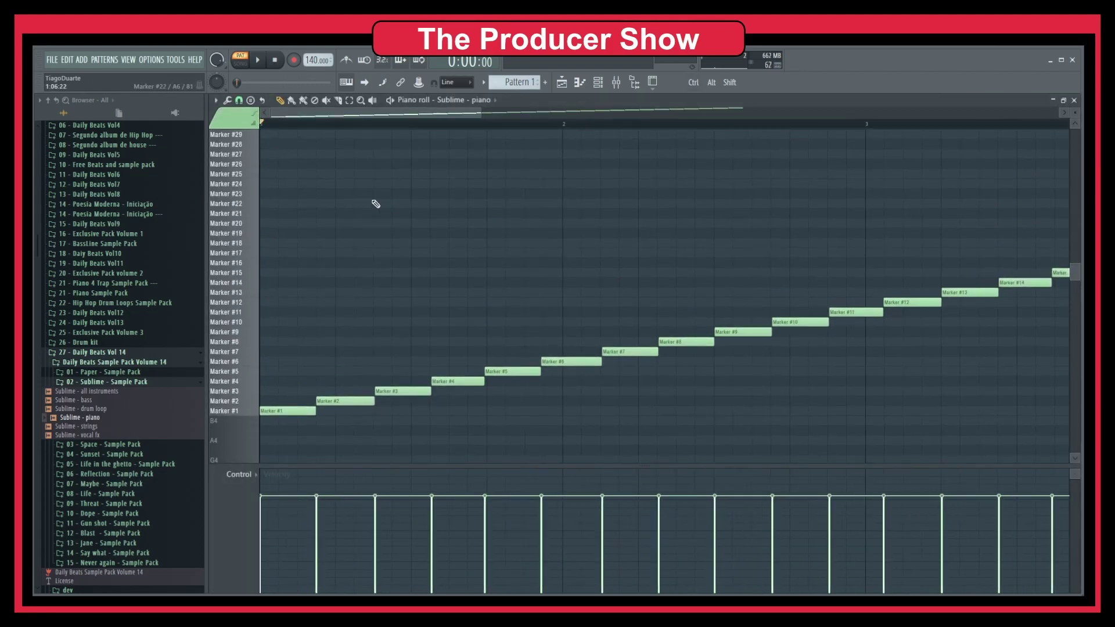
drag(376, 124, 261, 124)
key(space)
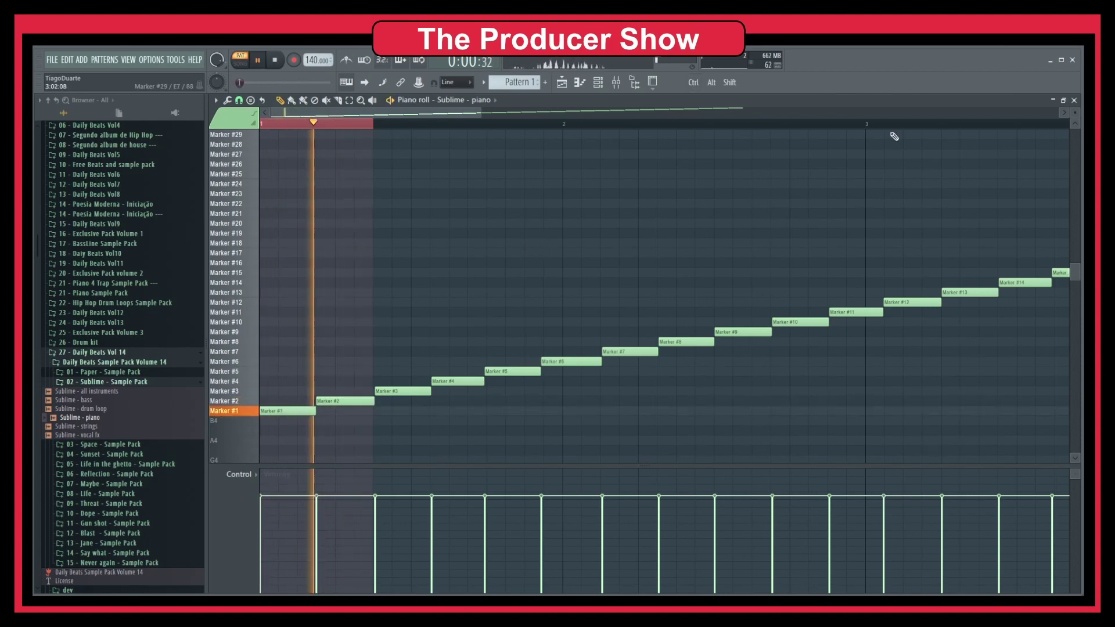
key(space)
Step: Move the second slice note to Marker #1, play the selected range, and close the piano roll
drag(345, 400, 346, 411)
key(space)
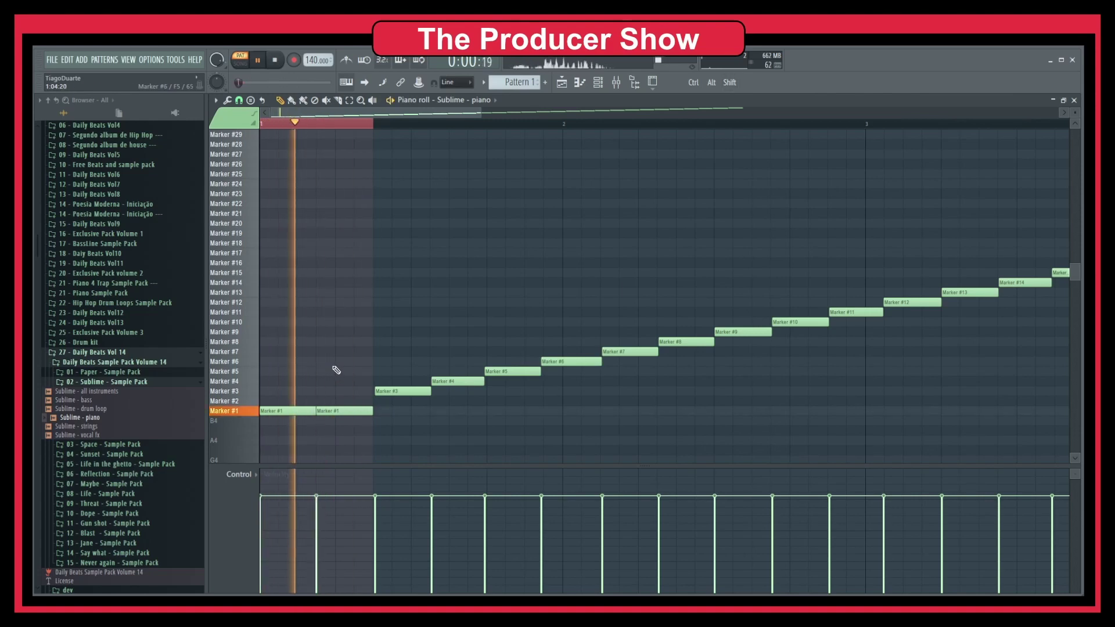
key(space)
click(1074, 100)
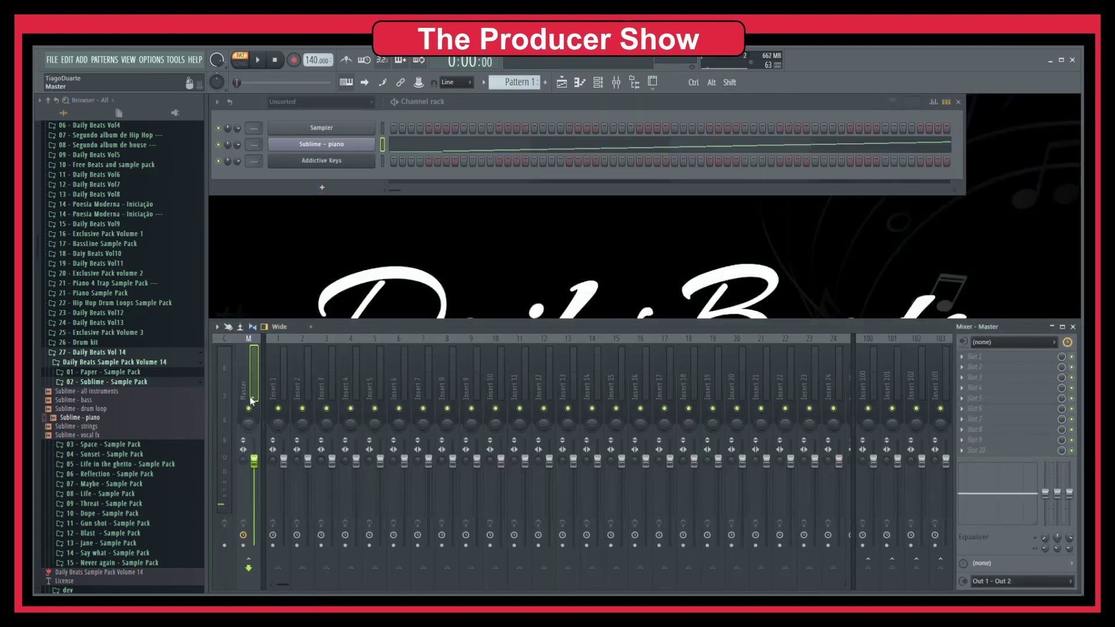
Step: Load the Tuner effect in the first slot of the Master track and play the pattern to detect the pitch
click(1001, 357)
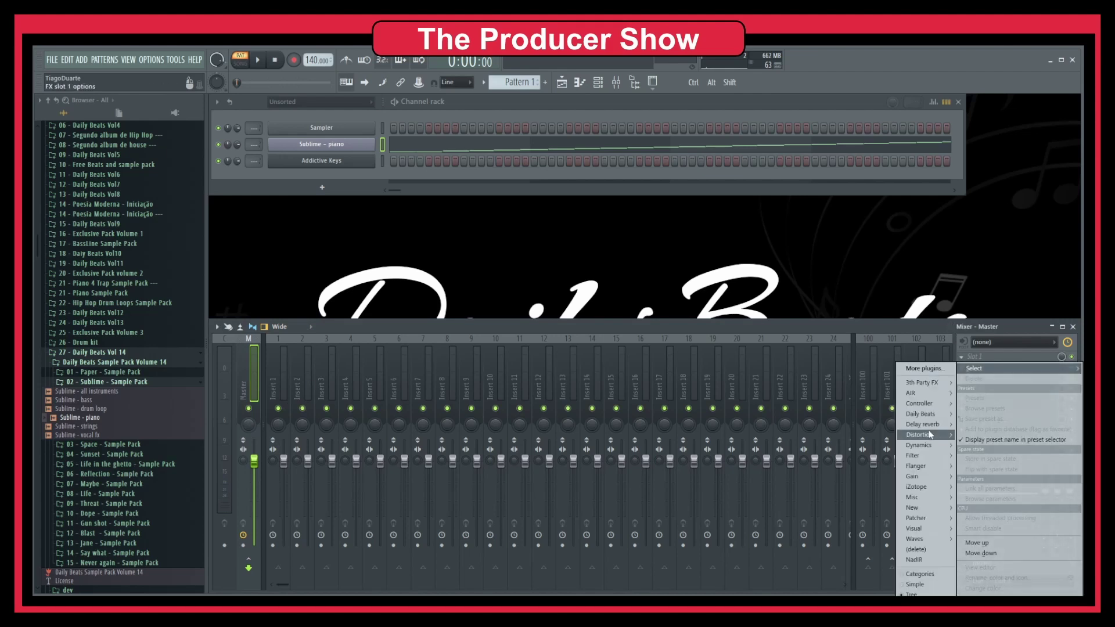
mouse_move(931, 494)
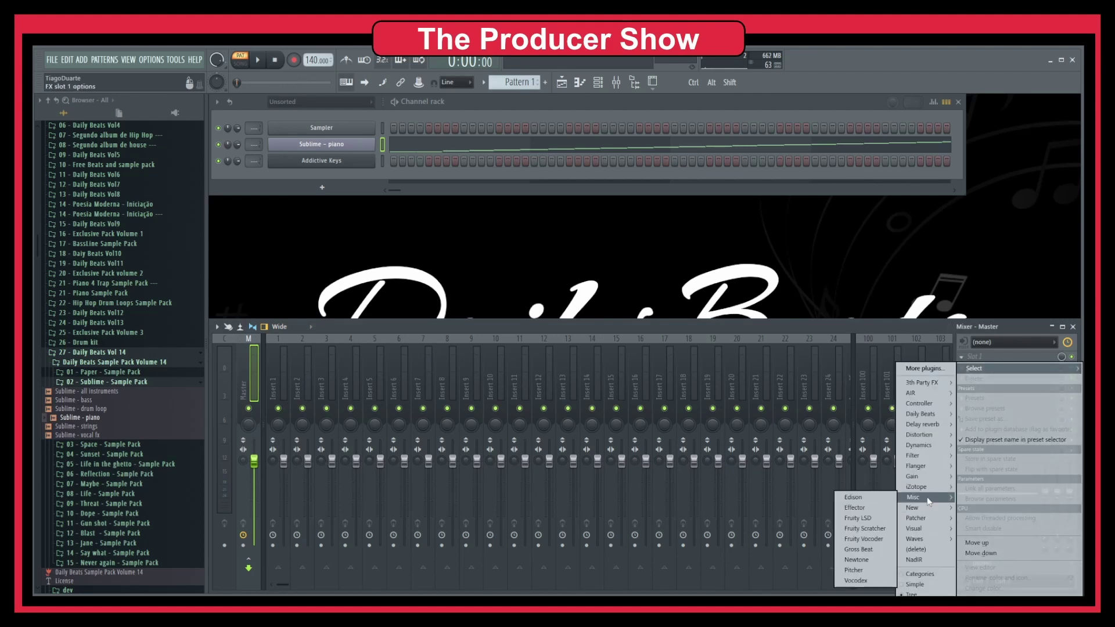
click(863, 549)
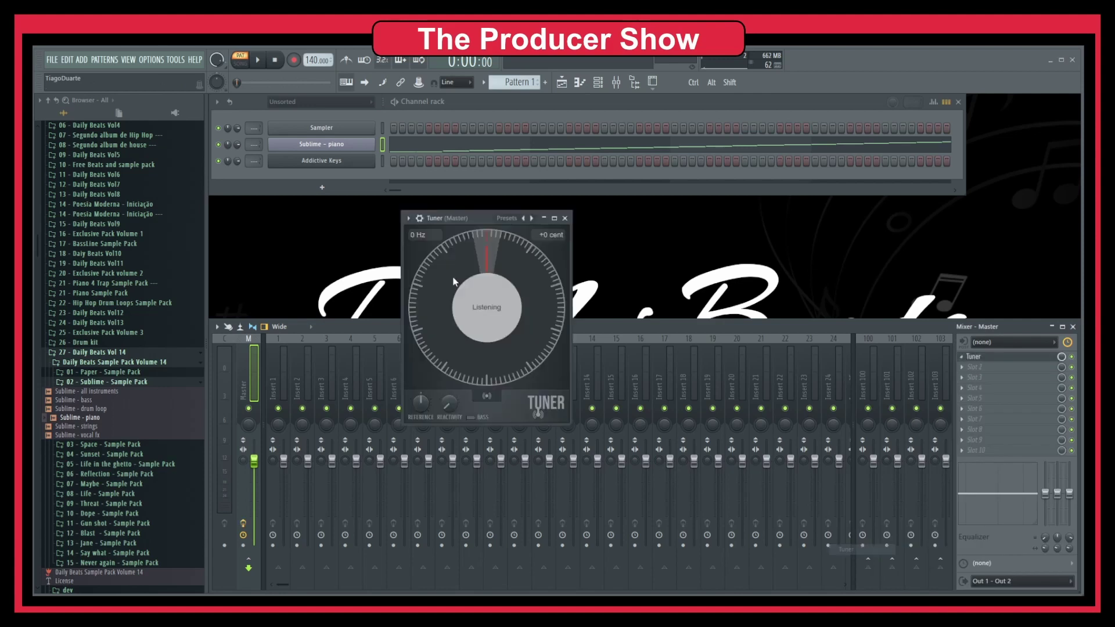
key(space)
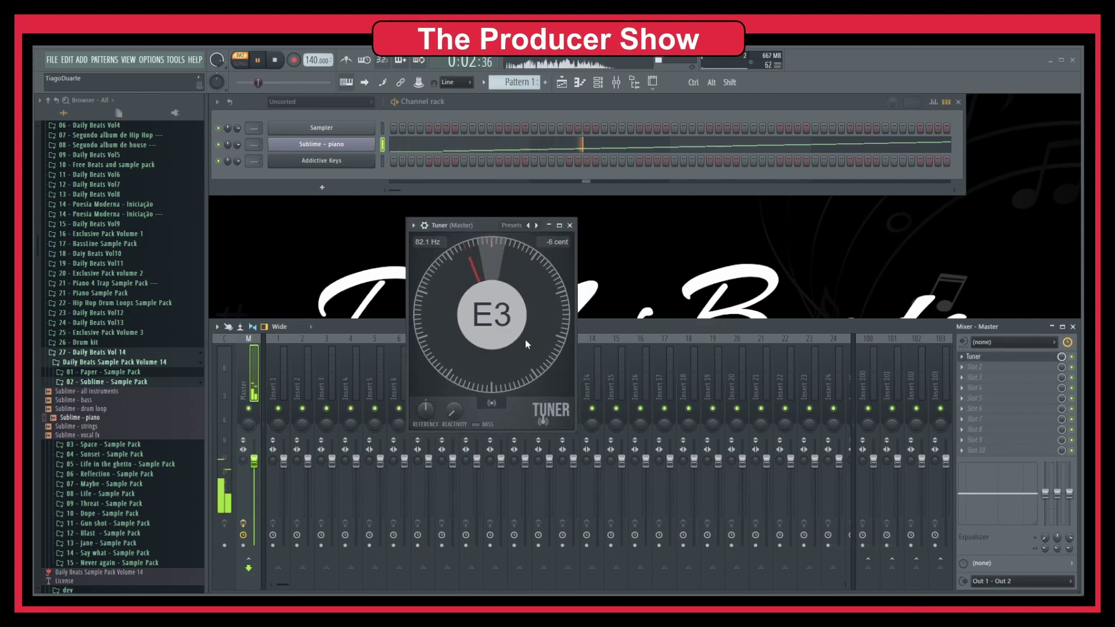
Step: Open the Sublime - piano notes in a reduced piano roll, select the first two slices' time range, and play it with the Tuner beside it
click(432, 148)
key(space)
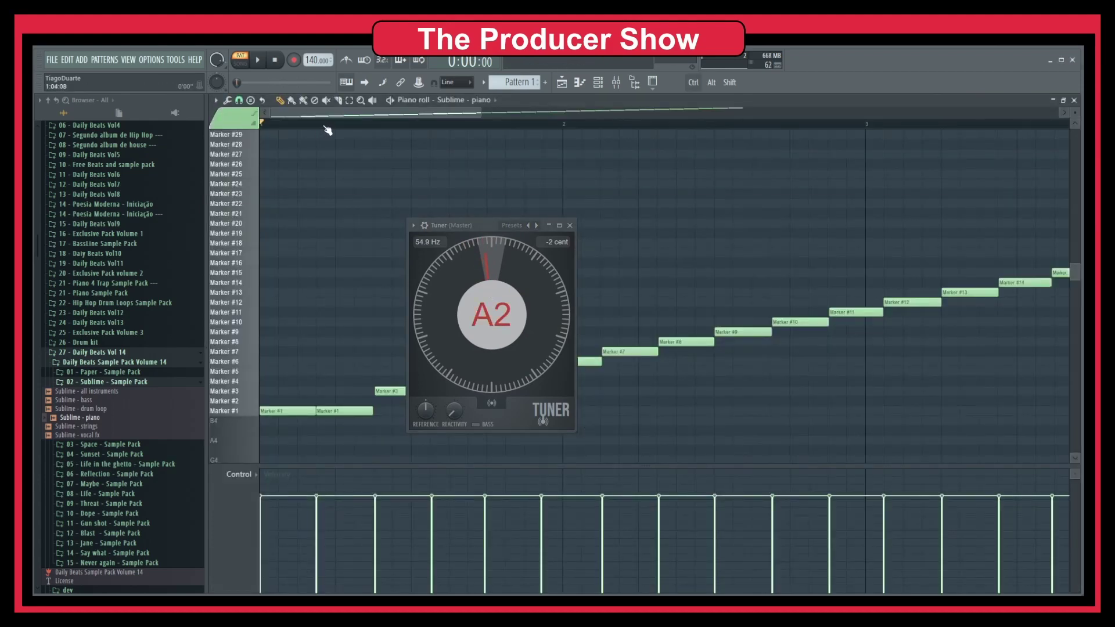
drag(375, 125, 140, 139)
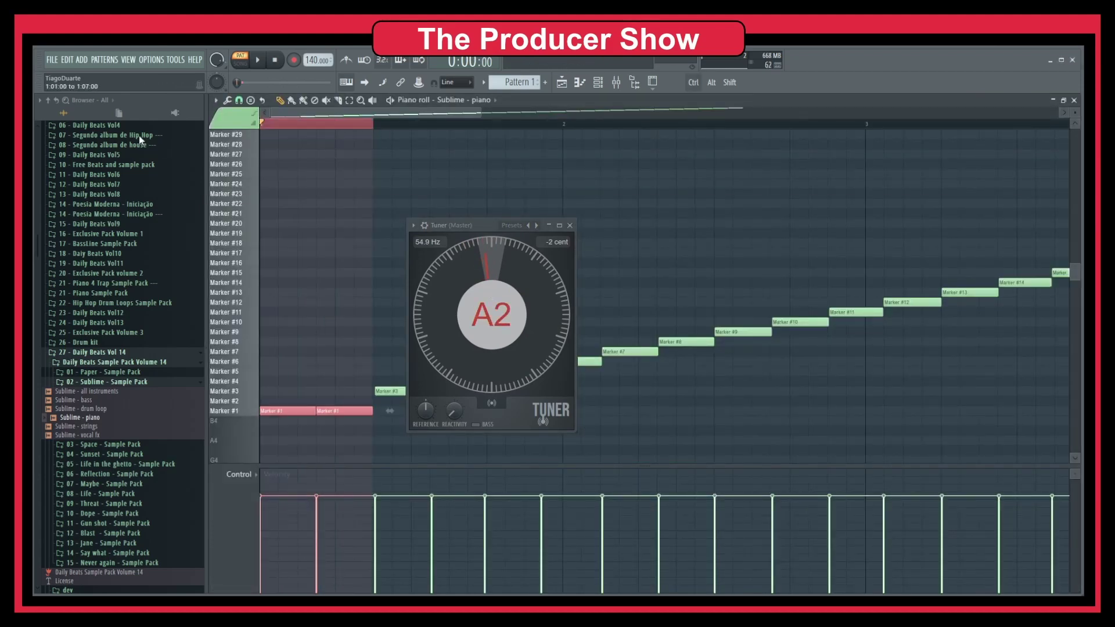
click(1064, 100)
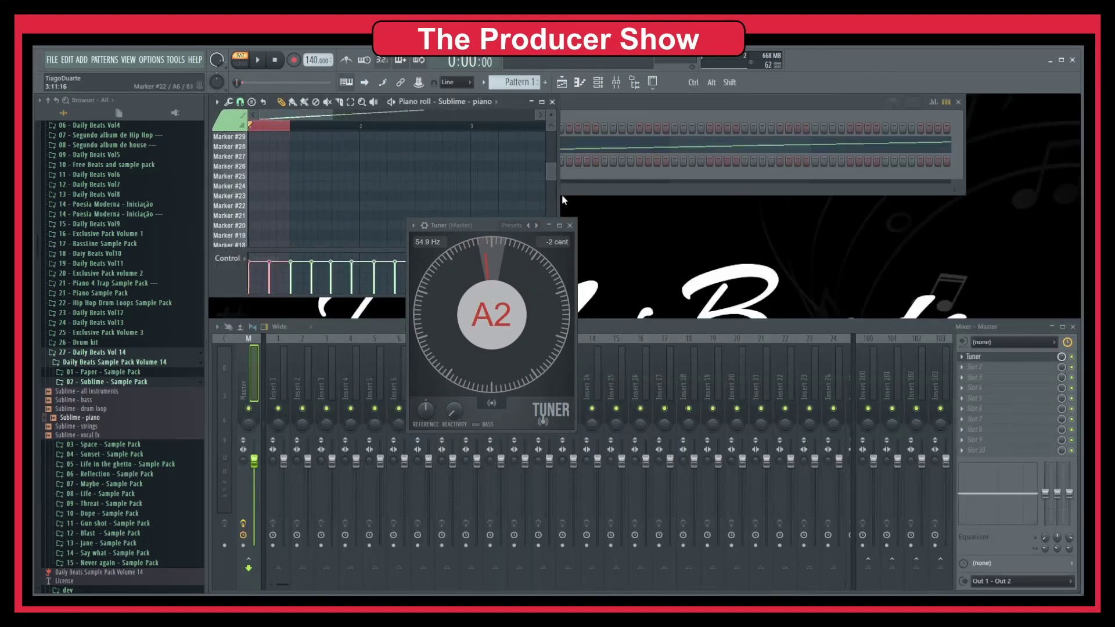
drag(479, 225, 708, 225)
key(space)
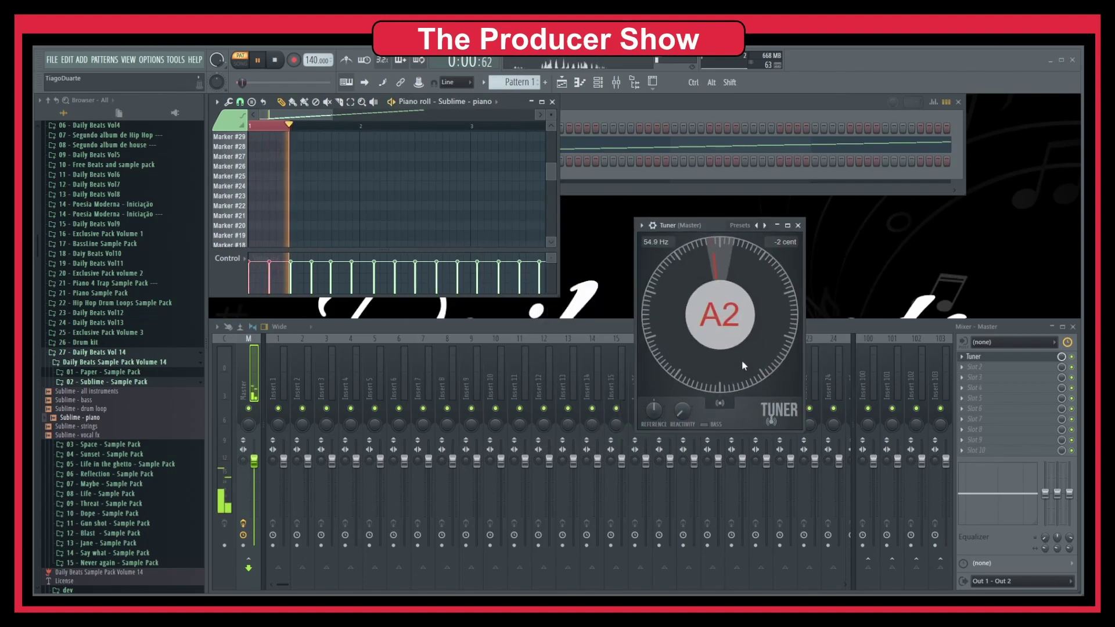
Step: Move the Tuner window closer to the piano roll and raise its Reactivity while playing the selected range
drag(707, 224, 654, 242)
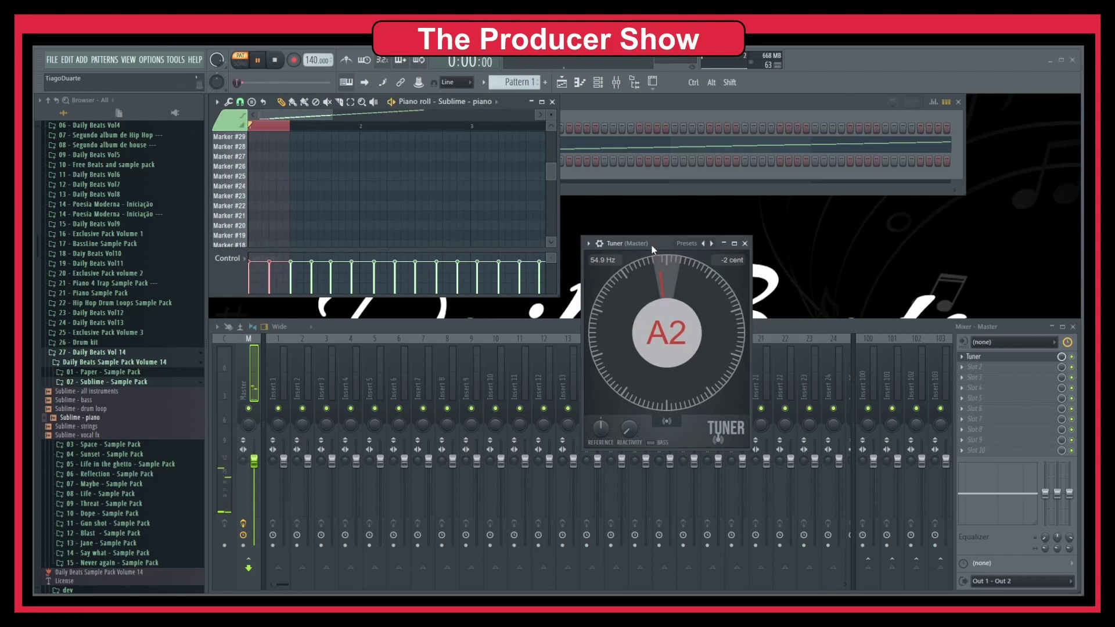
key(space)
key(space)
drag(629, 429, 629, 399)
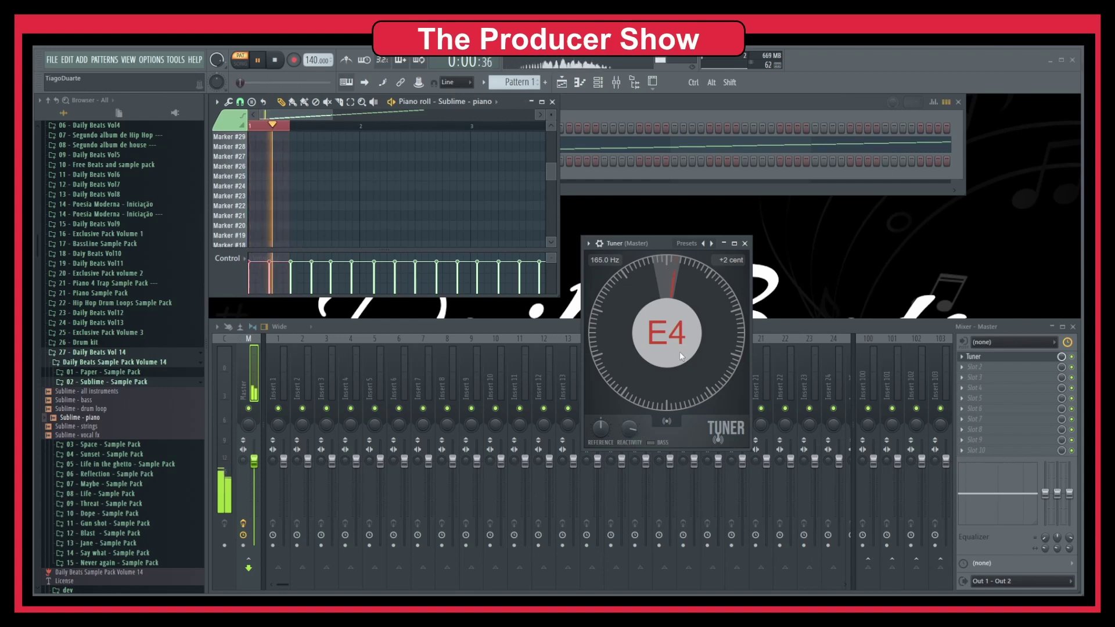
key(space)
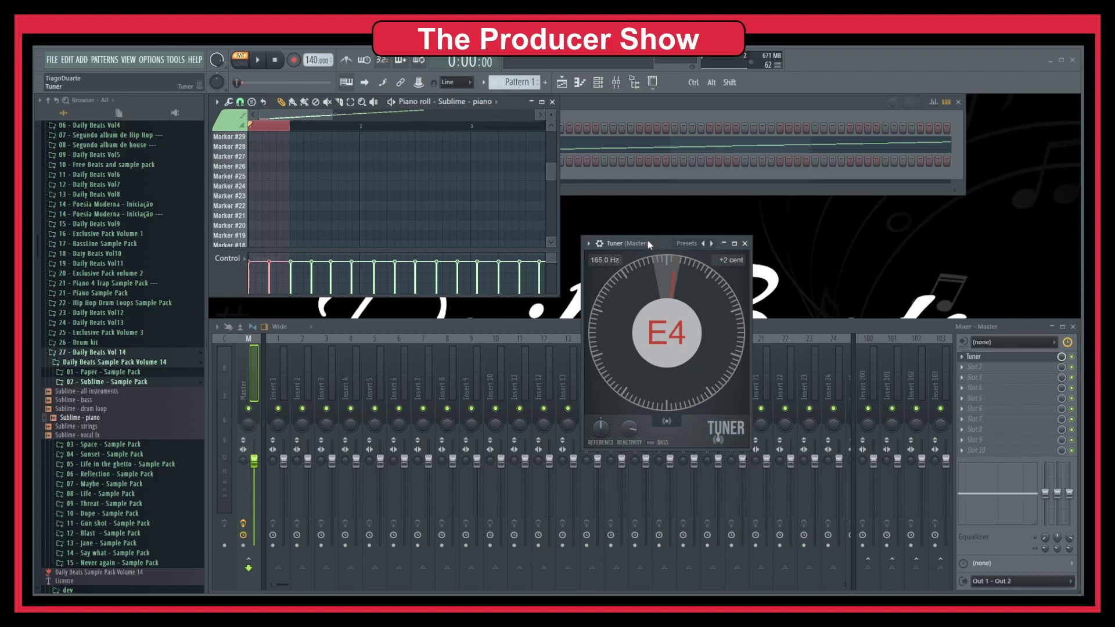
Step: Replay the selected range, set the Tuner's Reactivity to 88.1 %, and stop playback
key(space)
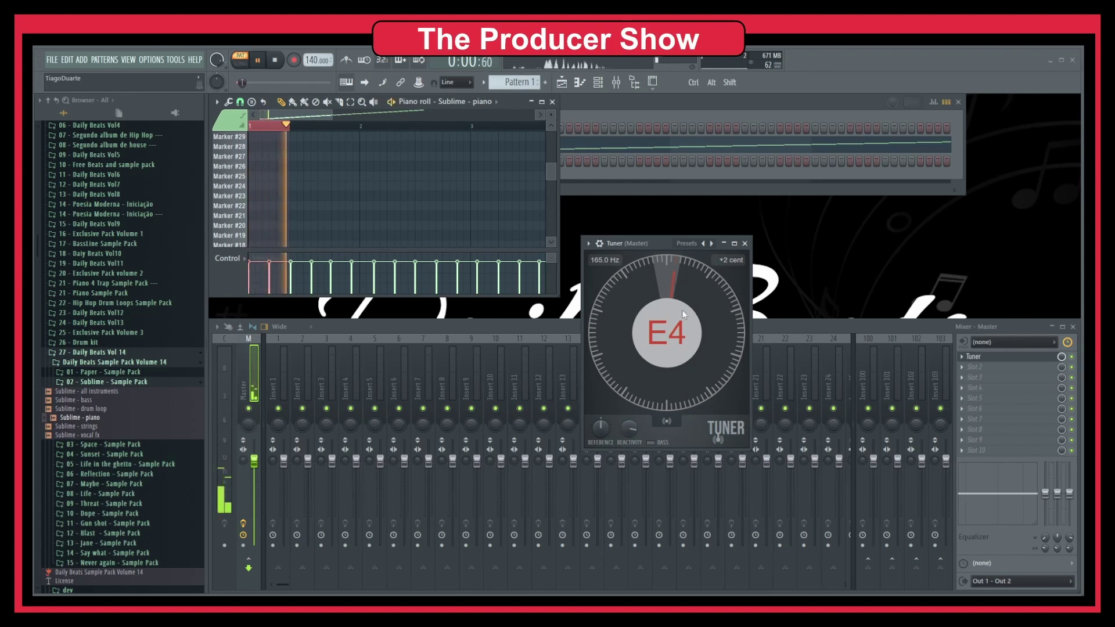
scroll(630, 429, up, 3)
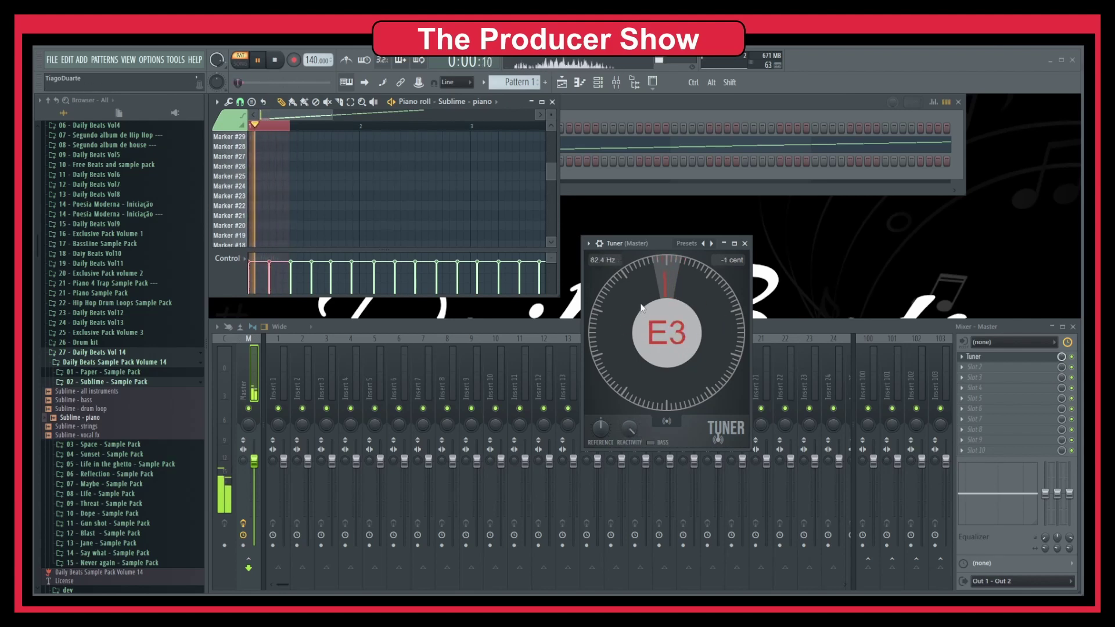
drag(630, 428, 630, 440)
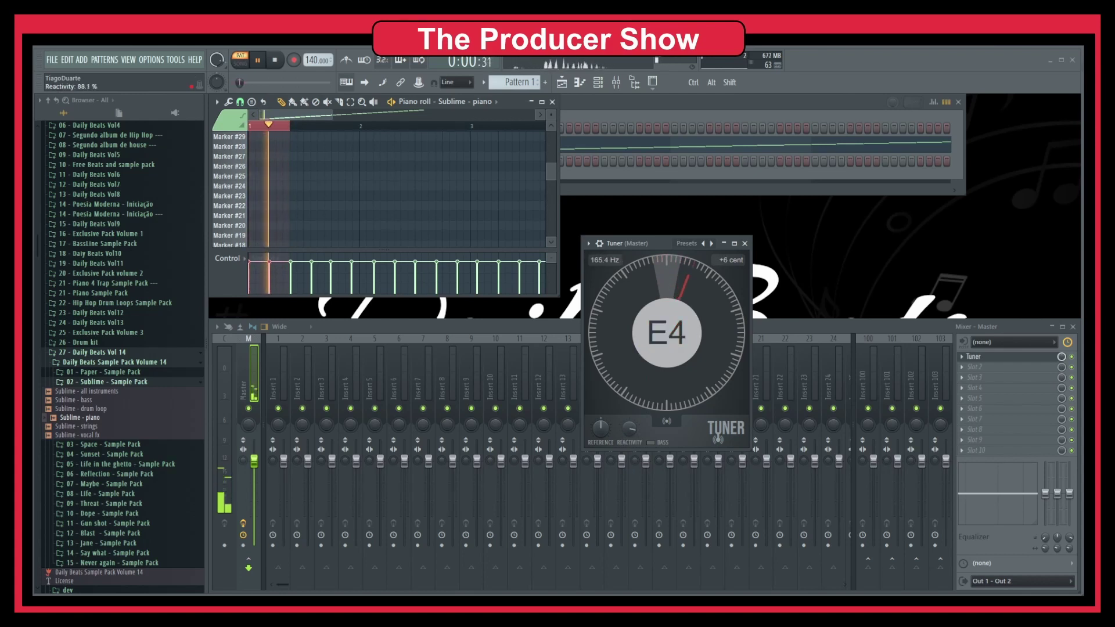
key(space)
Step: Delete the second slice note on Marker #1 and move the first note up to Marker #2
scroll(321, 202, down, 6)
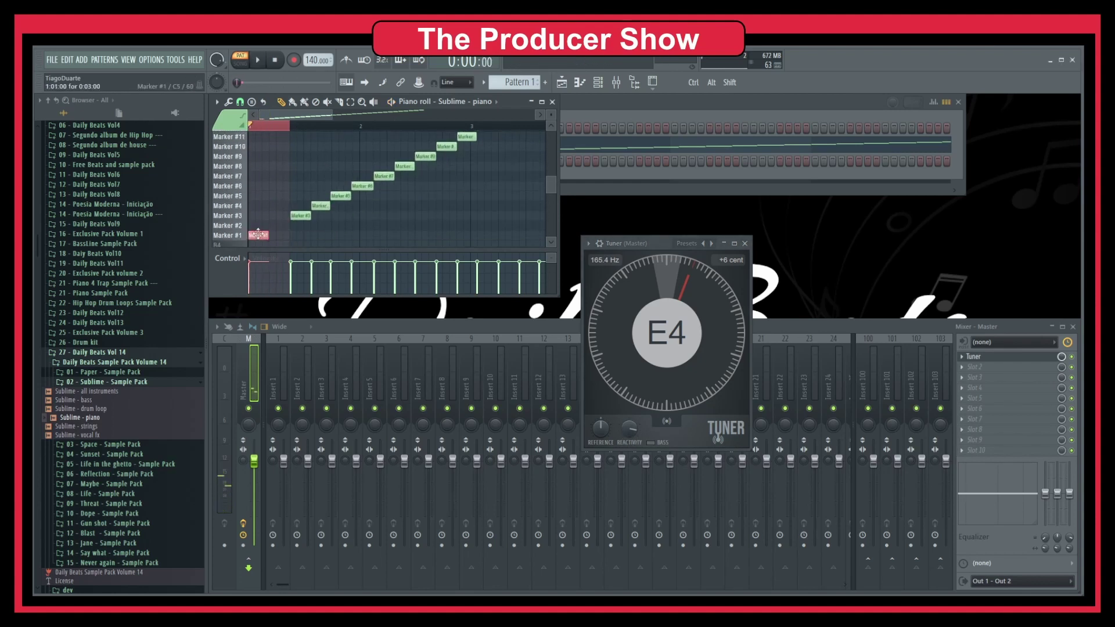
right_click(278, 235)
drag(258, 235, 258, 226)
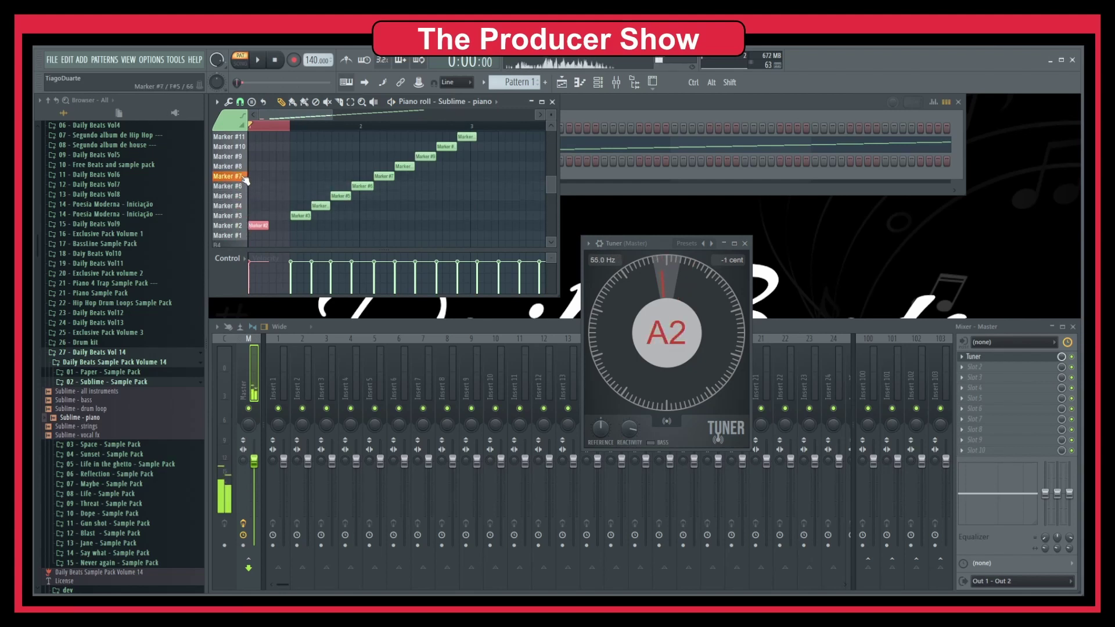
Step: Move the first slice note to Marker #8 and then to Marker #9, playing it to check the pitch in the Tuner
drag(264, 221, 258, 169)
key(space)
key(space)
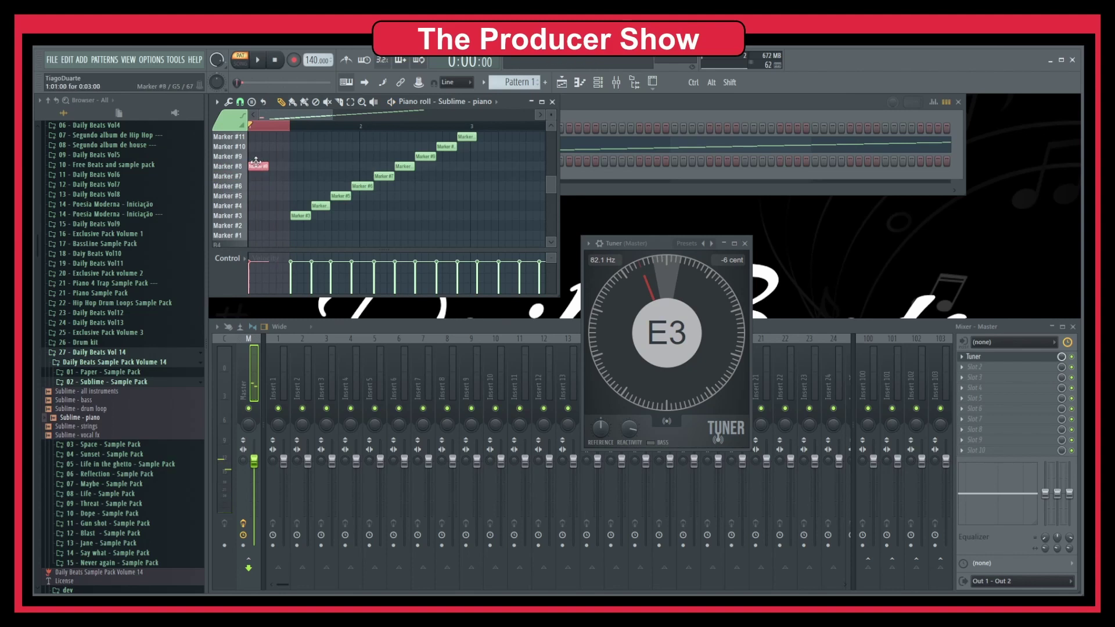
key(space)
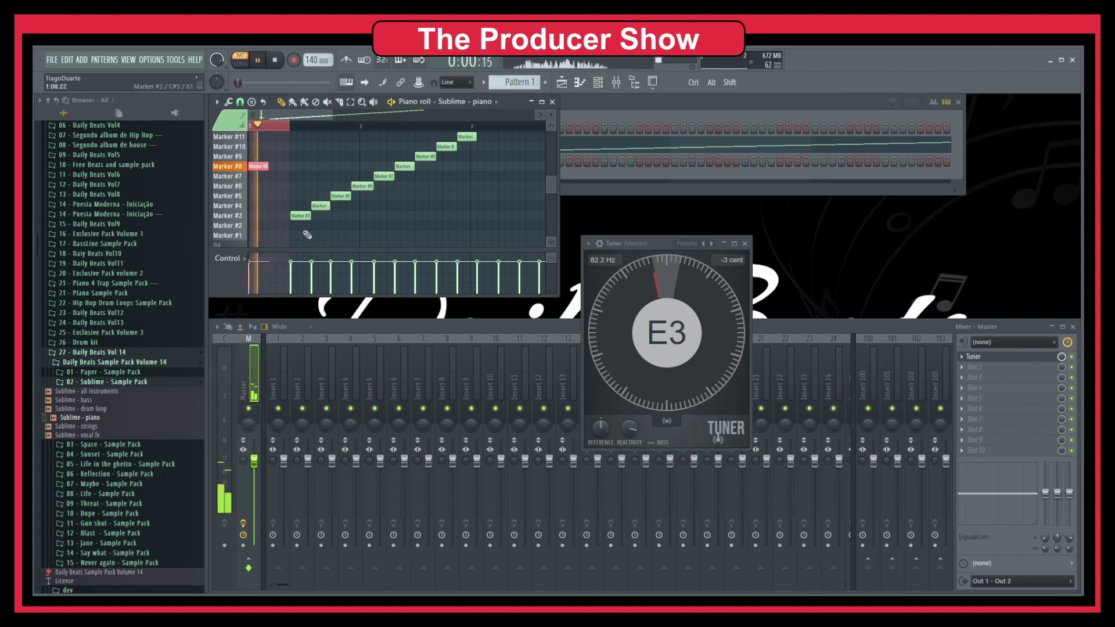
scroll(276, 230, up, 3)
drag(258, 225, 257, 216)
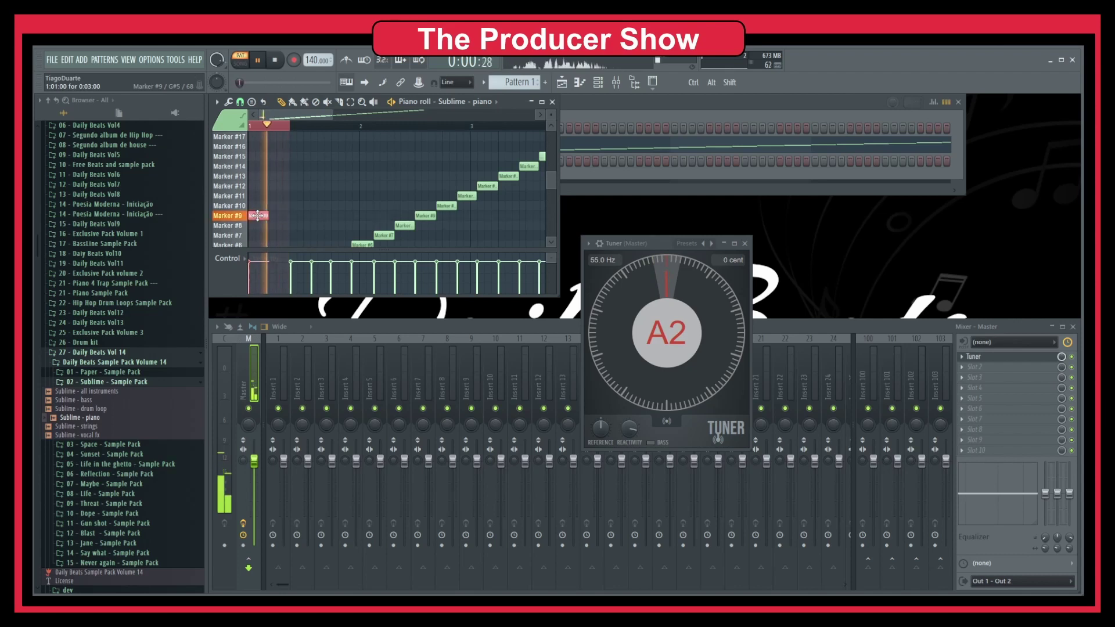
key(space)
Step: Open the Addictive Keys piano roll, place a note at the start of bar 1, and play it through the Tuner
click(623, 110)
right_click(370, 160)
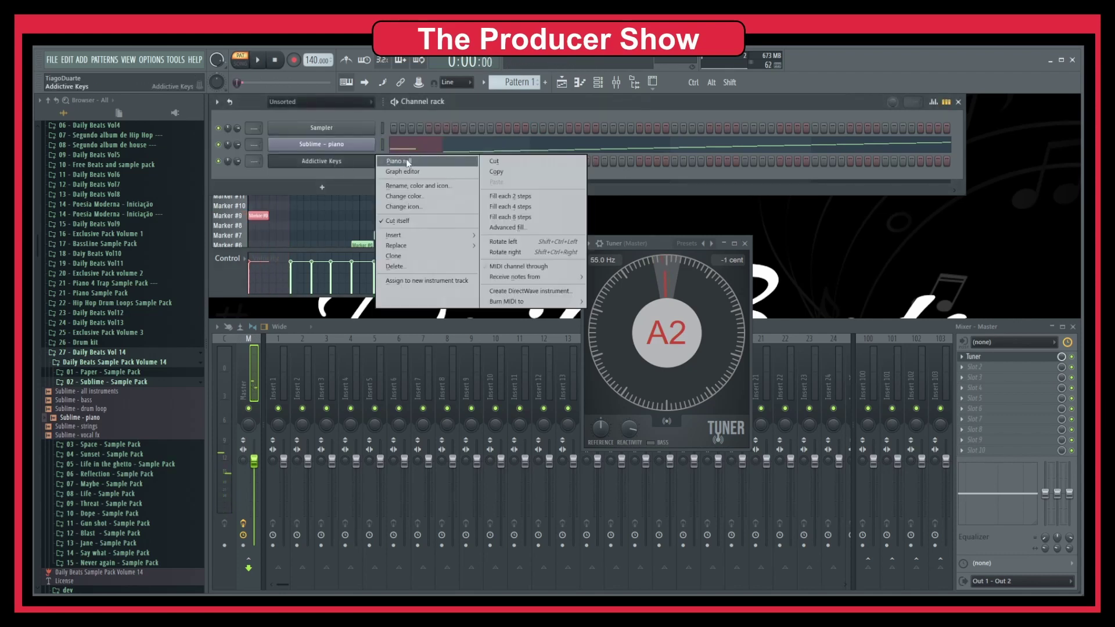
click(406, 158)
click(256, 206)
key(space)
key(space)
Step: Move the Addictive Keys note to D5 and then to E5, and play it to compare its pitch in the Tuner
scroll(267, 206, down, 2)
drag(255, 150, 255, 215)
scroll(261, 219, down, 2)
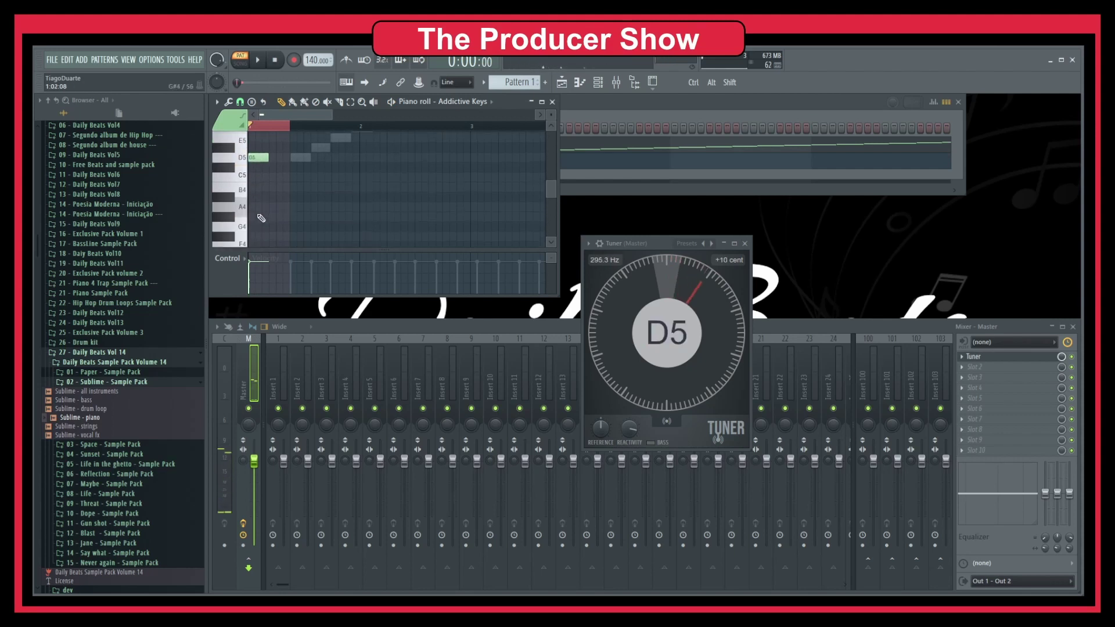
mouse_move(256, 160)
mouse_down()
mouse_move(257, 135)
mouse_move(256, 145)
mouse_up()
key(space)
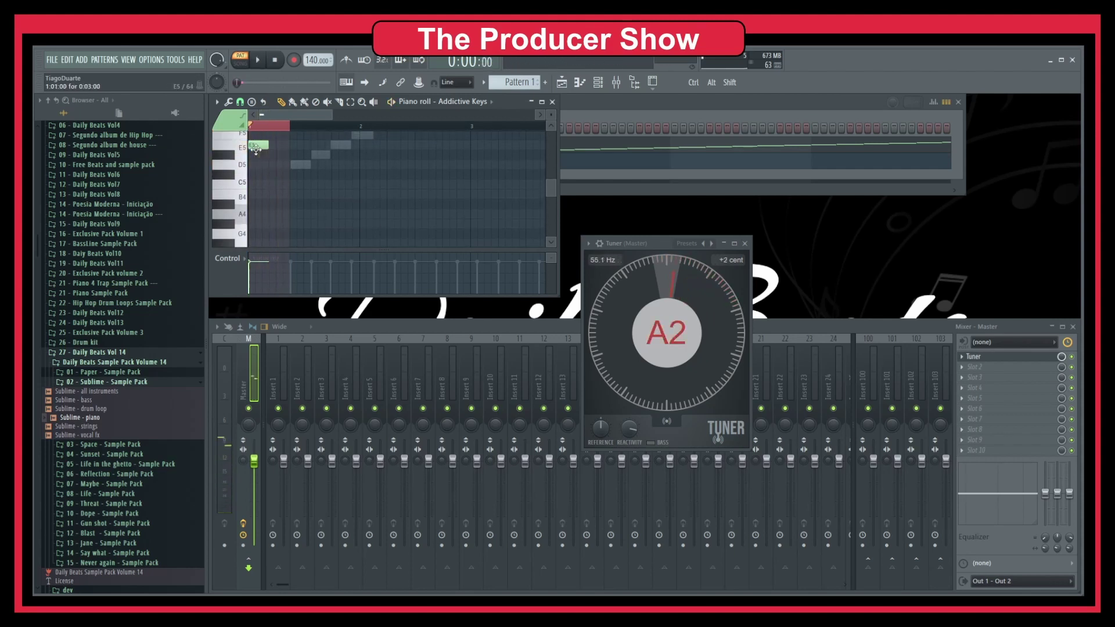
key(space)
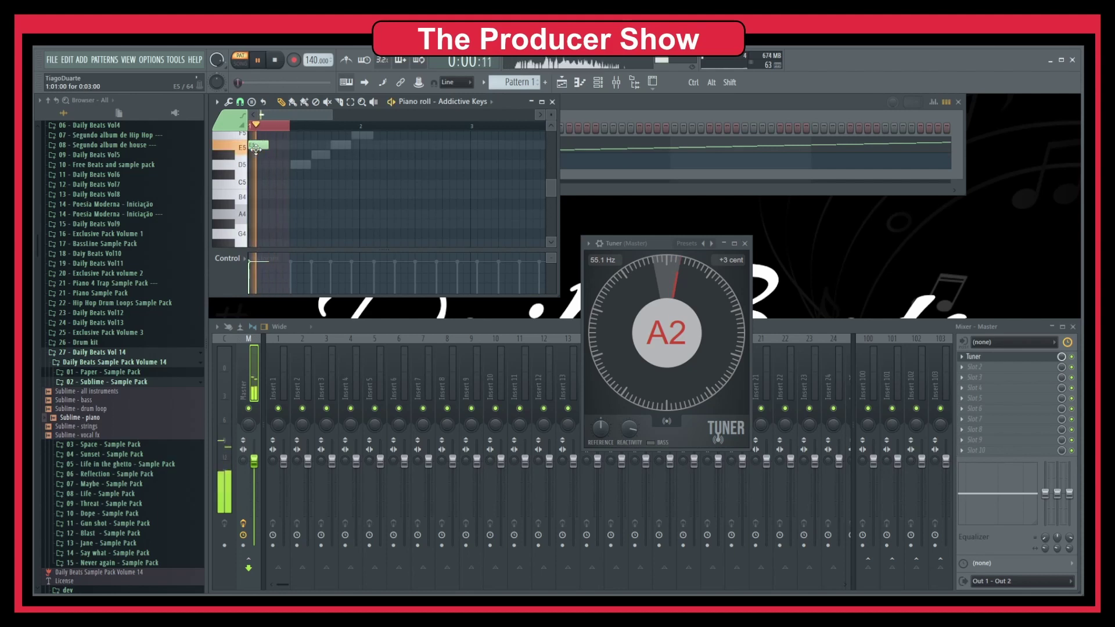
Step: Move the Addictive Keys note down to A4 and play it, then delete the test note and close the piano roll
drag(255, 148, 258, 223)
key(space)
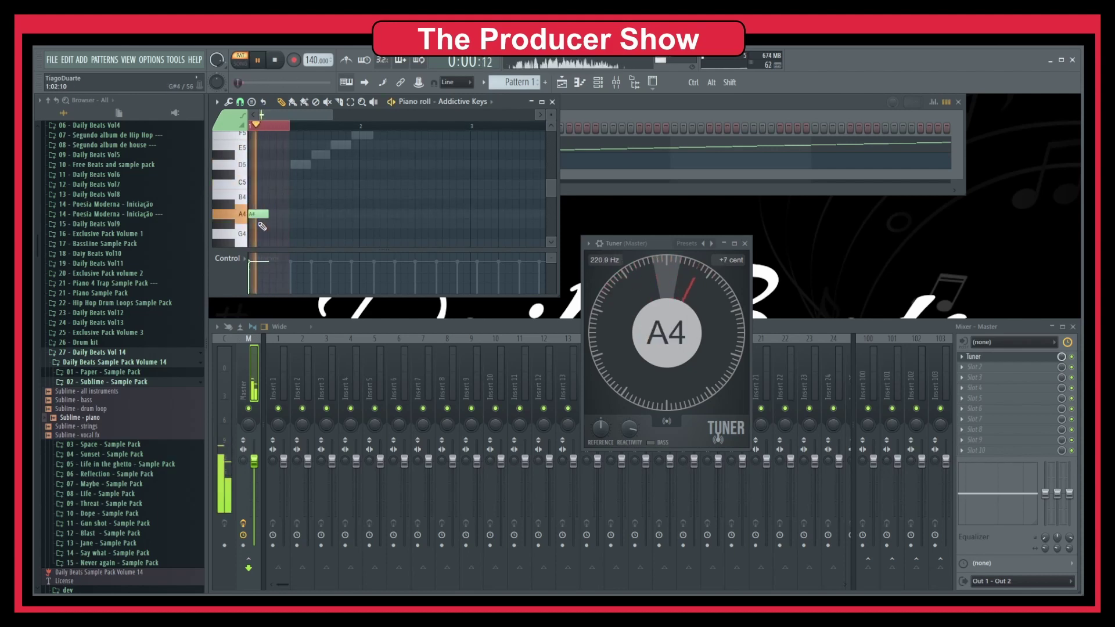
key(space)
right_click(259, 215)
click(552, 102)
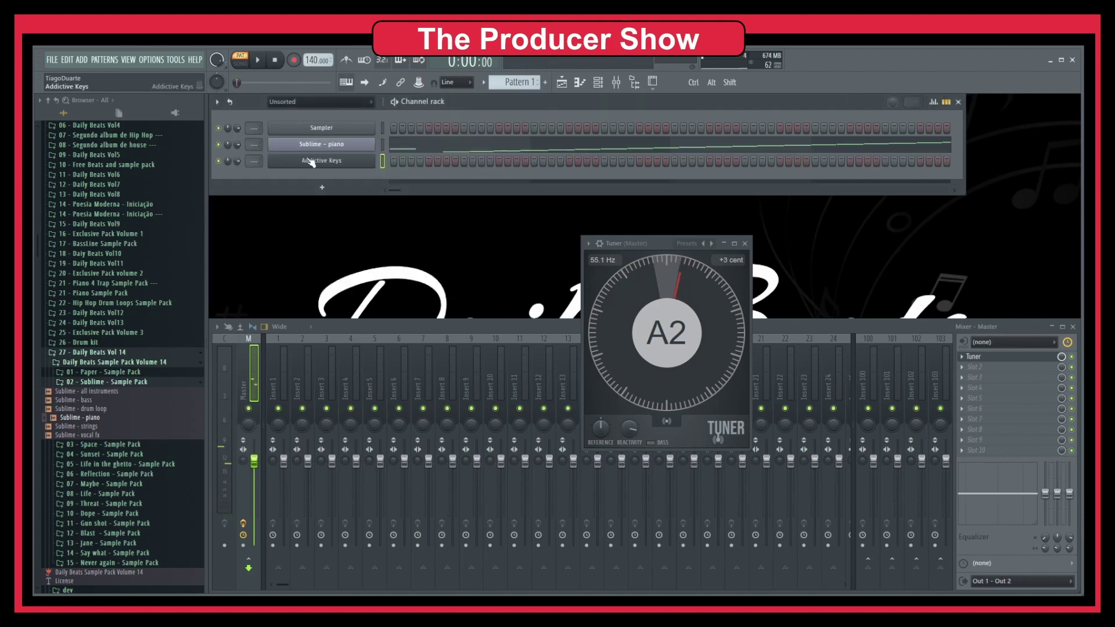
Step: Review the Sublime - piano notes, close their piano roll, and move the Tuner window toward the middle of the workspace
click(412, 152)
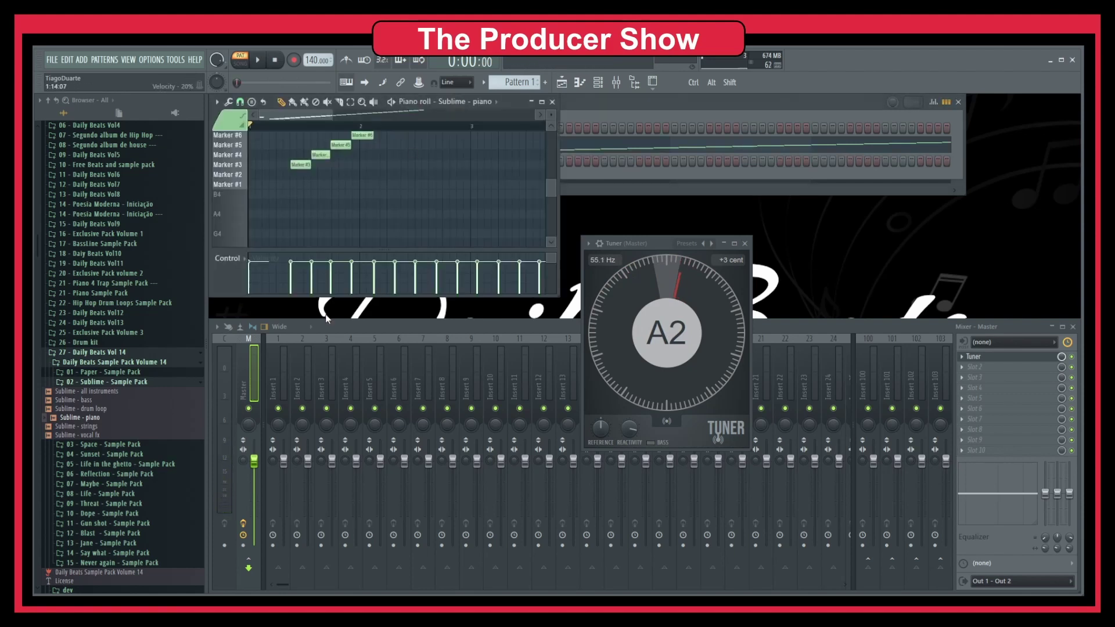
click(552, 103)
drag(637, 244, 533, 241)
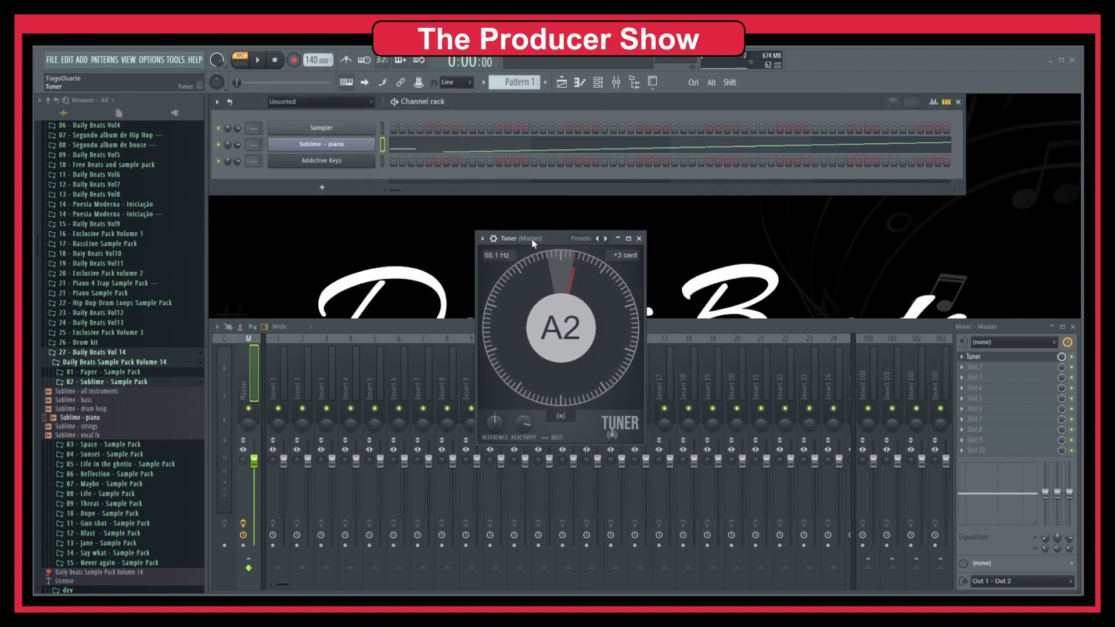